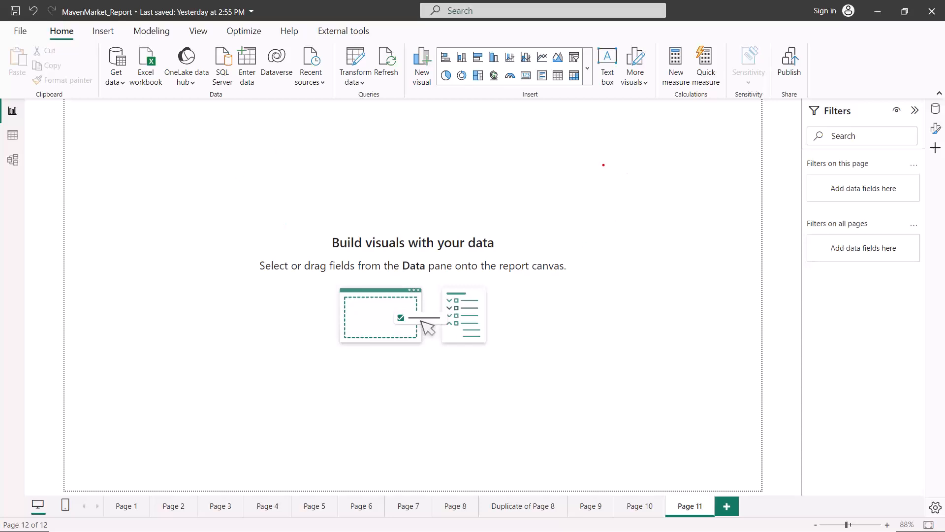
Insert a clustered bar chart on the blank report page
click(587, 79)
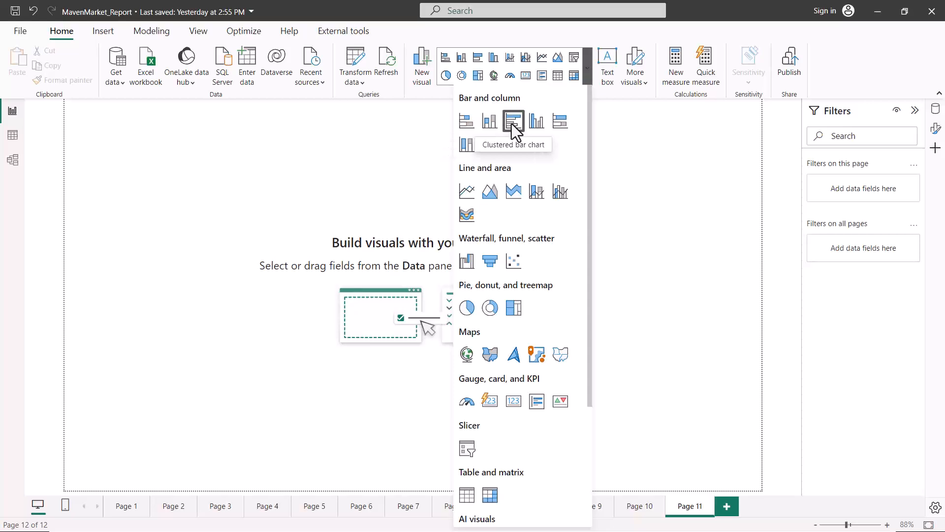
click(532, 33)
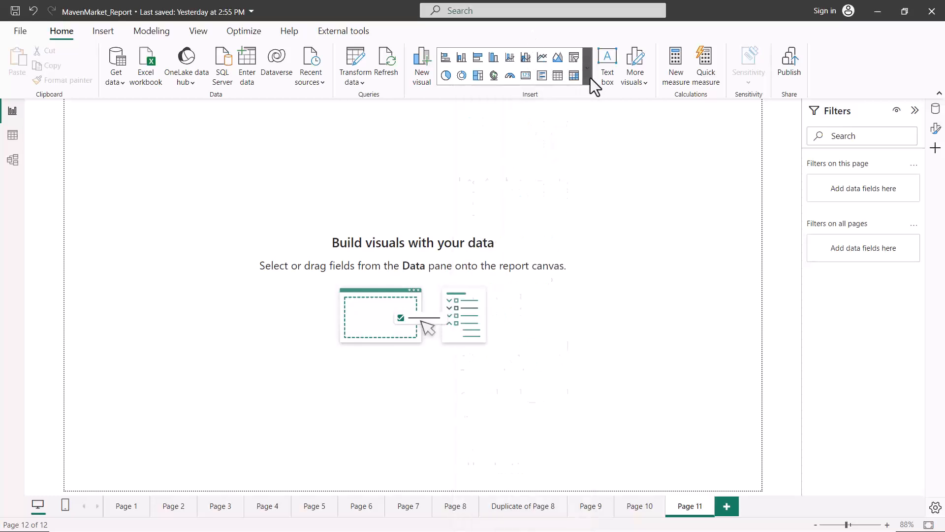
click(589, 78)
click(516, 119)
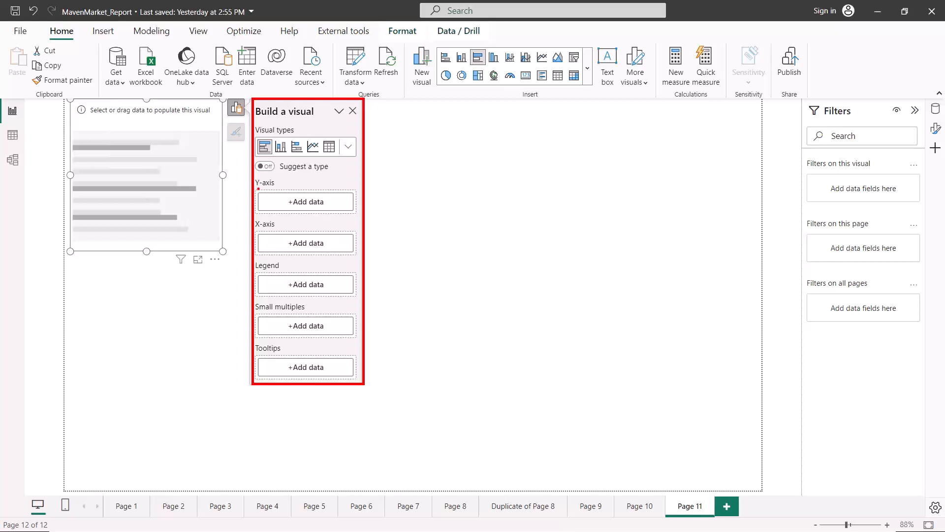
drag(257, 188, 277, 189)
drag(257, 231, 276, 229)
drag(255, 272, 283, 270)
drag(263, 313, 305, 312)
drag(260, 352, 284, 354)
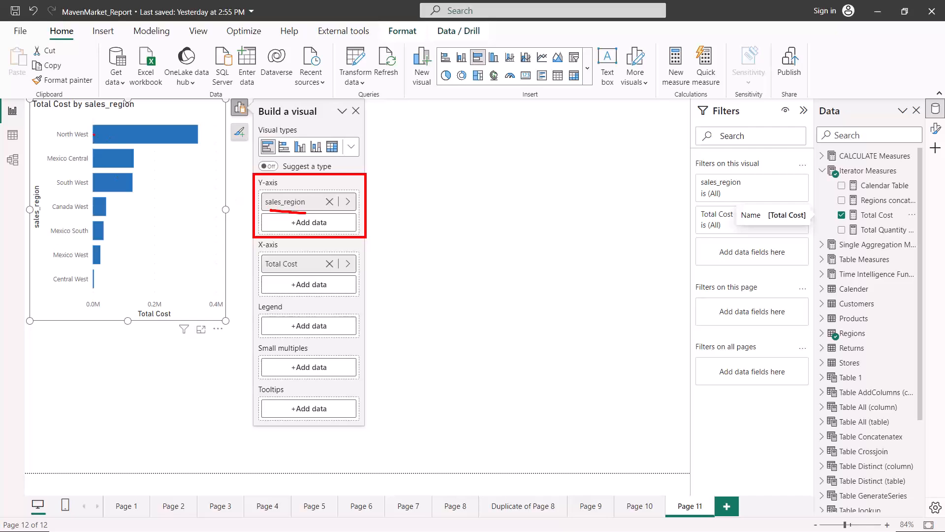
drag(57, 143, 83, 143)
key(Escape)
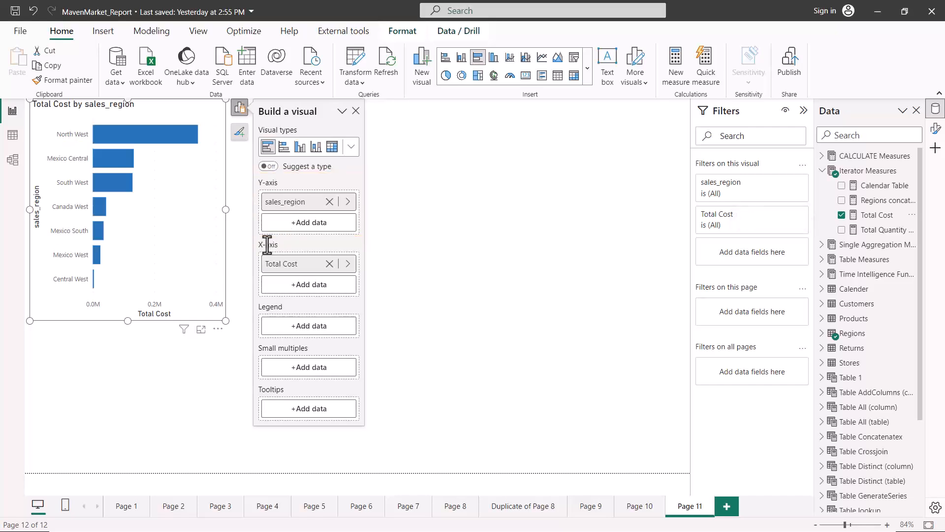
key(ctrl+2)
mouse_move(255, 236)
mouse_down()
mouse_move(291, 274)
mouse_move(364, 311)
mouse_move(365, 302)
mouse_up()
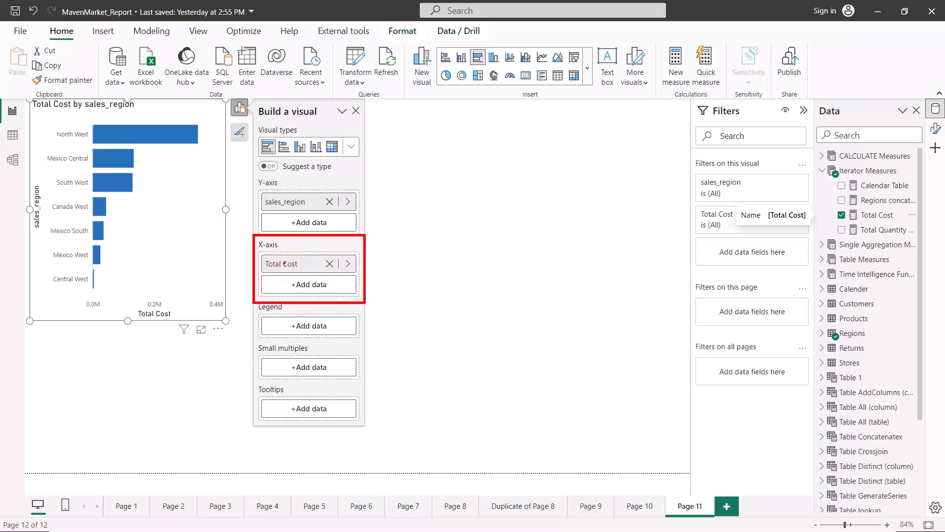
drag(267, 270, 295, 270)
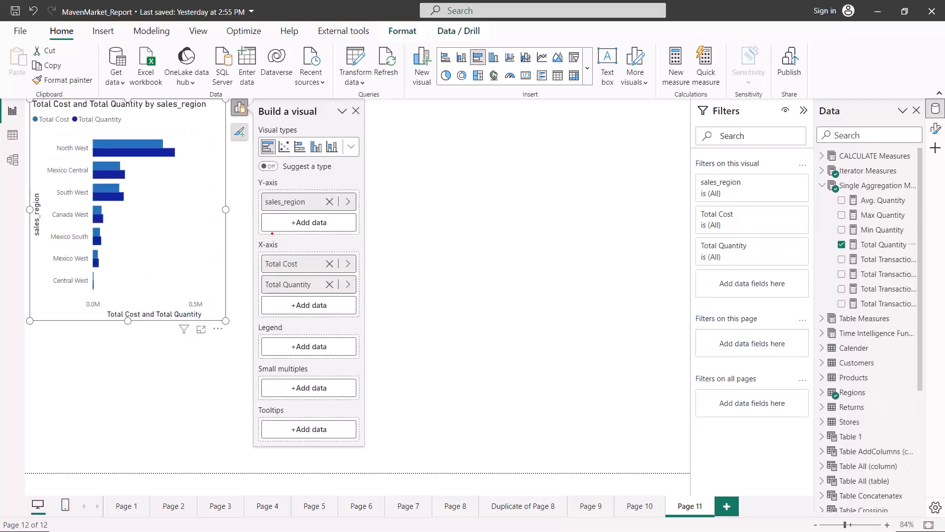
mouse_move(251, 237)
mouse_down()
mouse_move(333, 283)
mouse_move(364, 319)
mouse_up()
drag(273, 290, 320, 292)
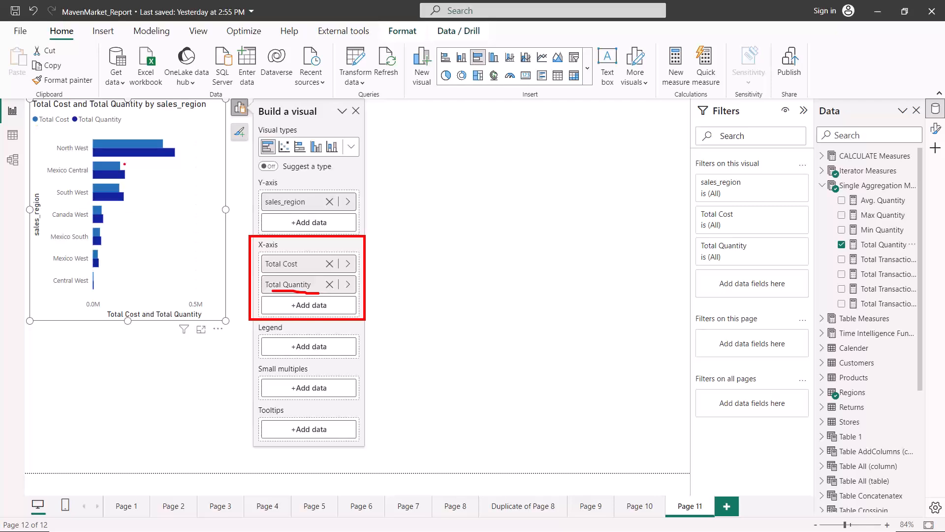
drag(178, 145, 185, 145)
drag(37, 128, 122, 127)
mouse_move(30, 113)
mouse_down()
mouse_move(124, 117)
mouse_move(124, 128)
mouse_move(31, 125)
mouse_up()
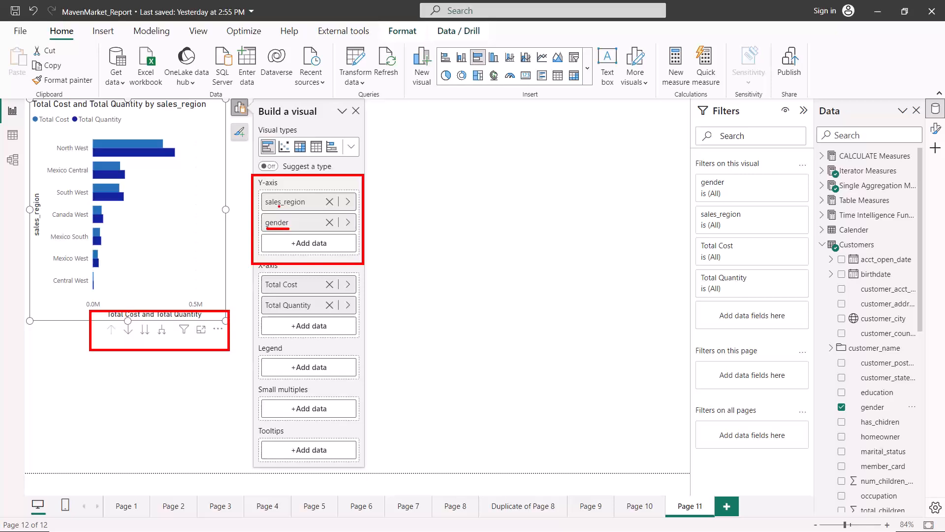
Remove gender from the chart's Y-axis and try to assign it to the Legend
click(329, 222)
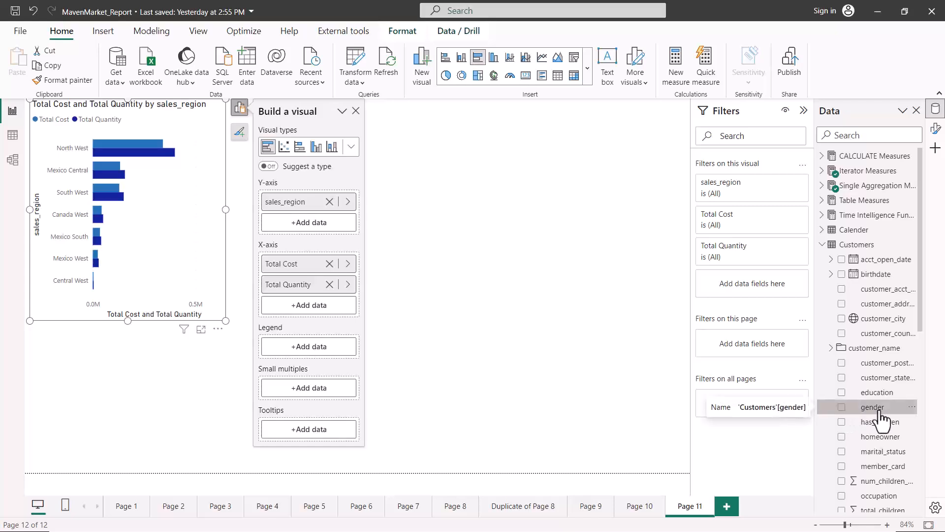
drag(878, 413, 306, 359)
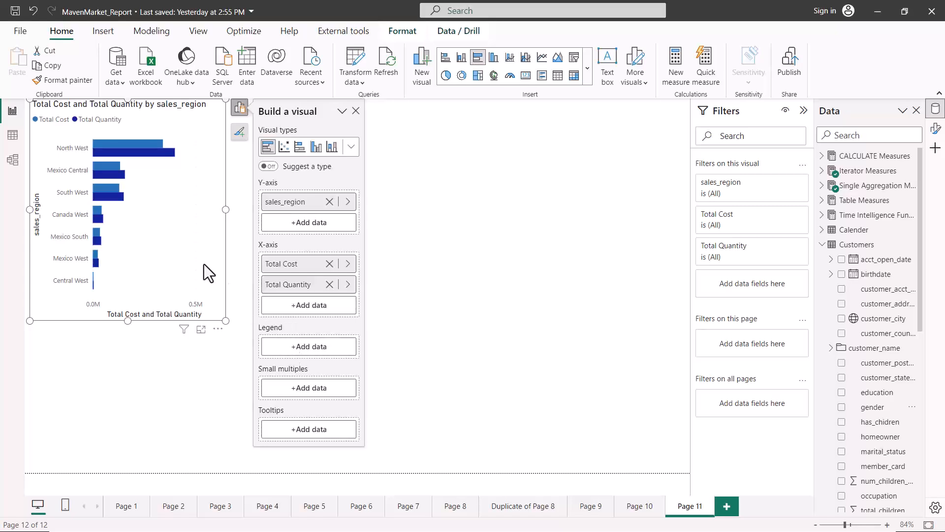
mouse_move(36, 131)
mouse_down()
mouse_move(129, 127)
mouse_move(116, 105)
mouse_move(39, 109)
mouse_move(24, 121)
mouse_move(33, 130)
mouse_up()
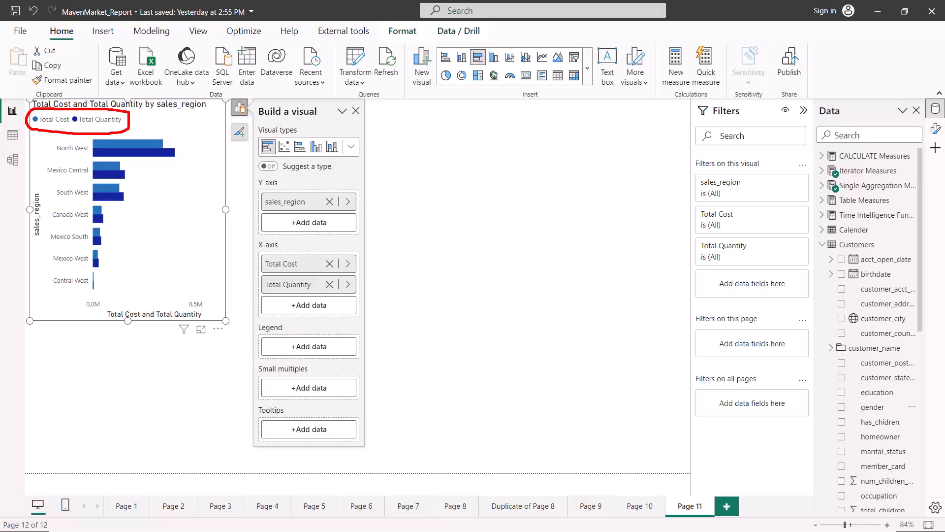
Remove Total Quantity from the X-axis and assign the Customers gender field to the Legend
click(329, 284)
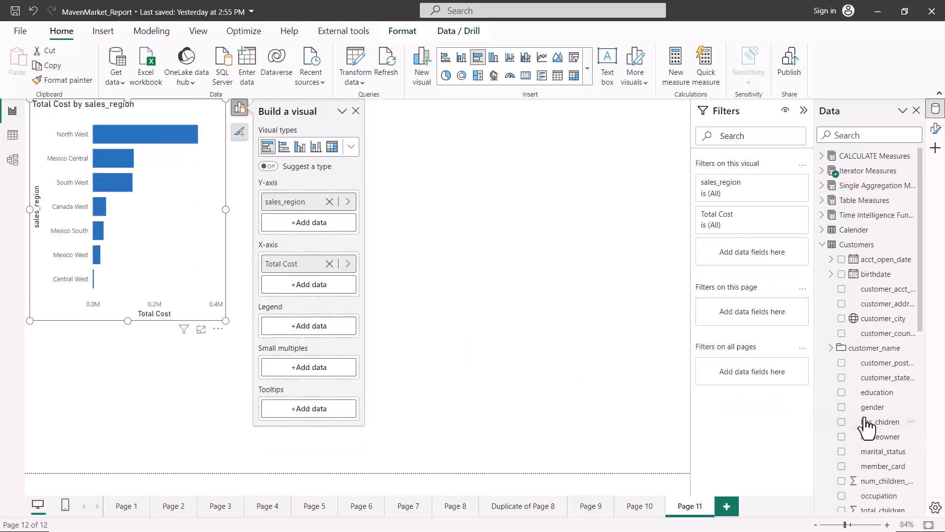
drag(872, 407, 340, 330)
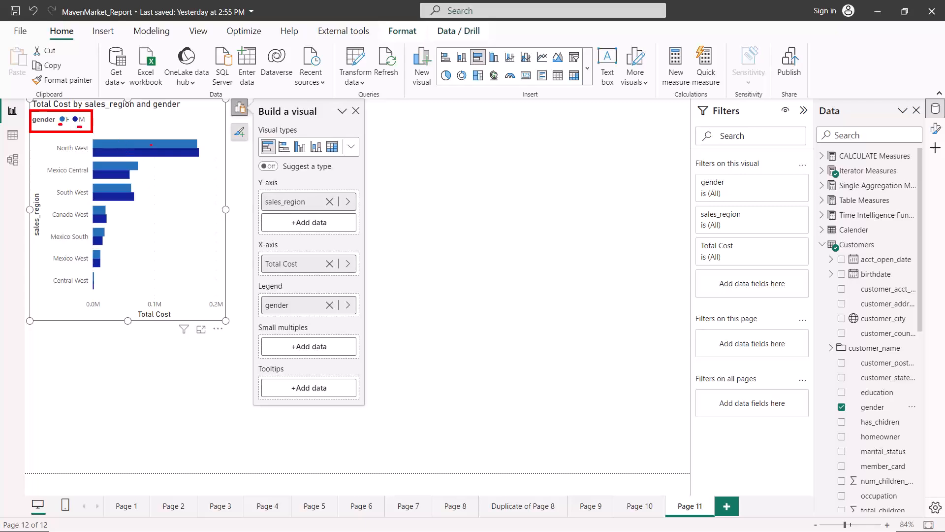
mouse_move(177, 143)
mouse_down()
mouse_move(188, 138)
mouse_move(197, 176)
mouse_up()
key(Escape)
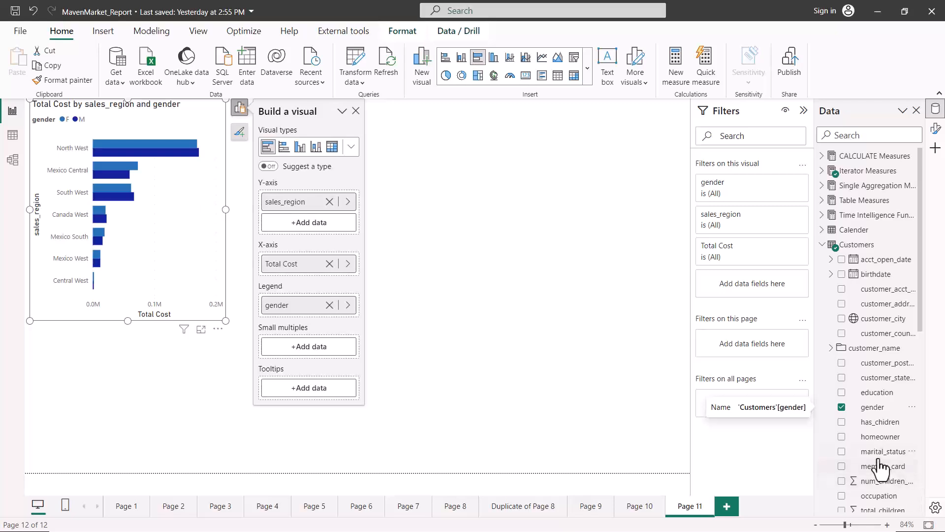
Split the chart into small multiples by marital_status and enlarge it in width and height
drag(881, 451, 315, 378)
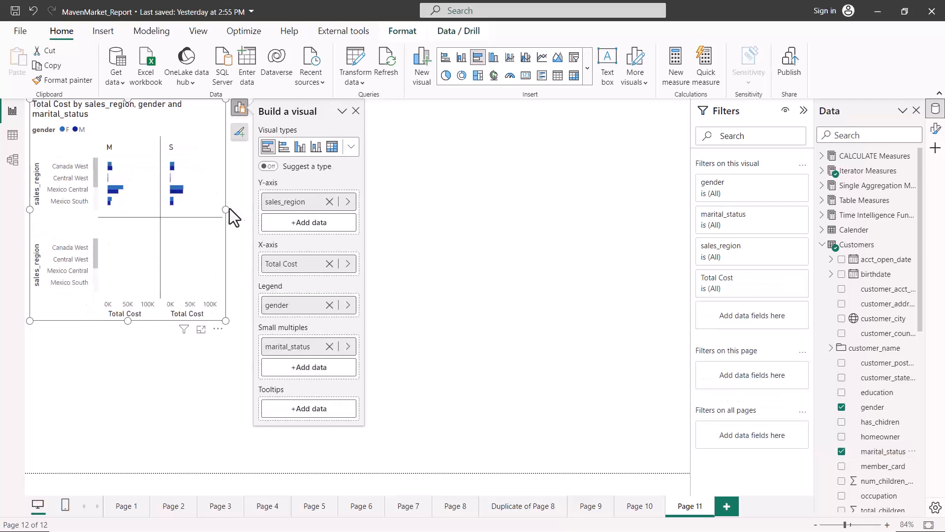
drag(234, 213, 330, 230)
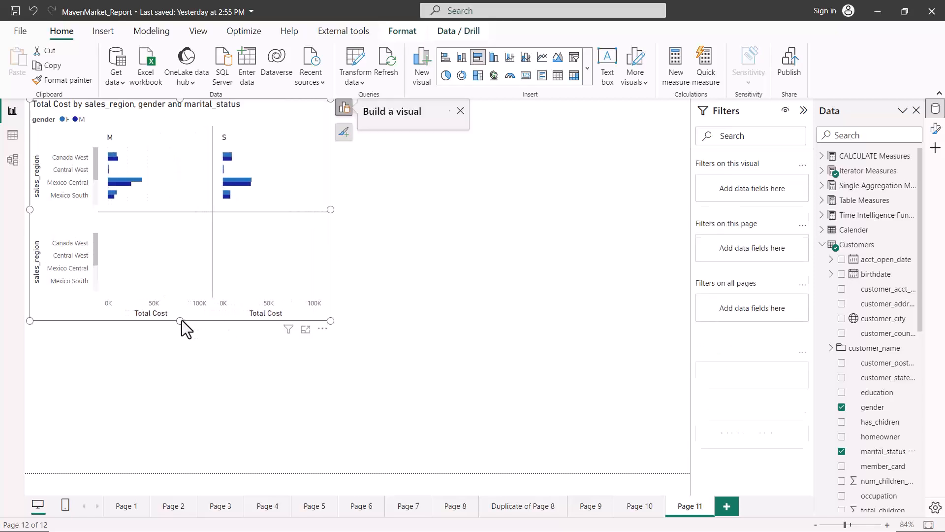
drag(180, 321, 179, 372)
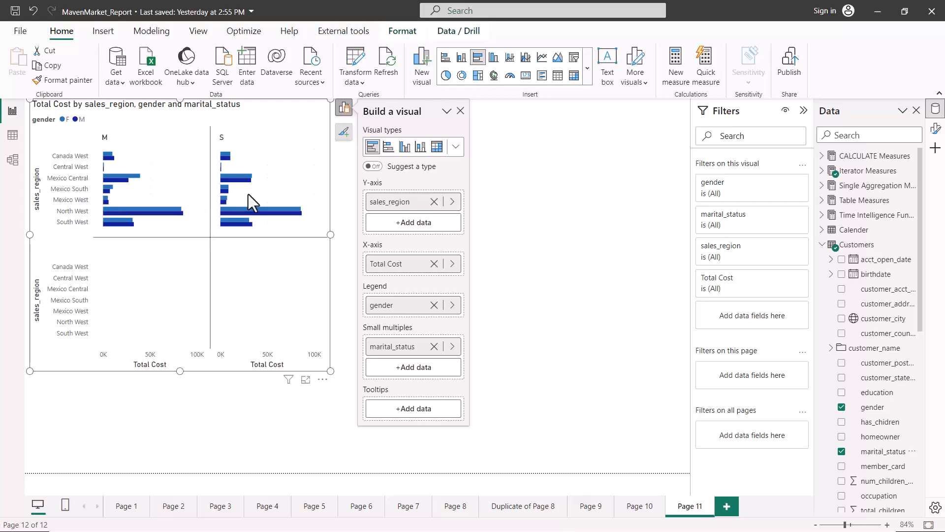
Set the small multiples layout of the bar chart to 1 row
click(934, 130)
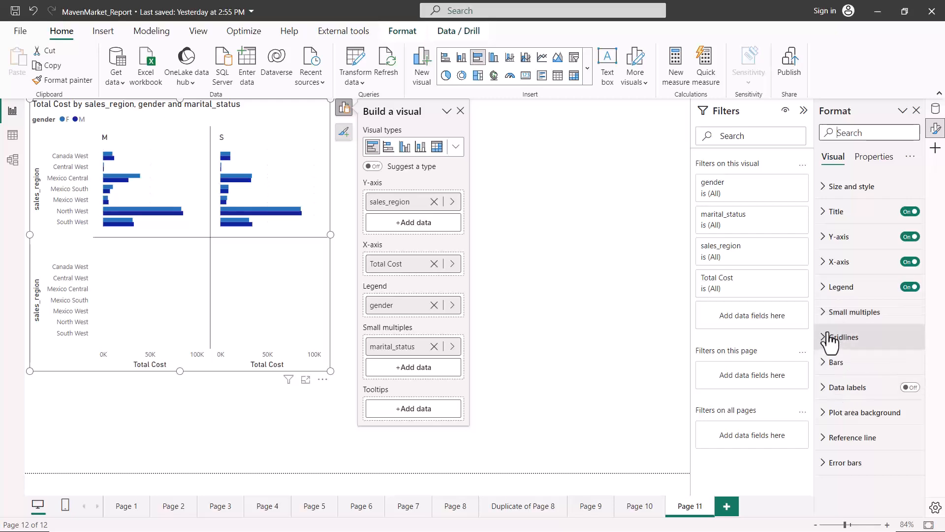
click(834, 314)
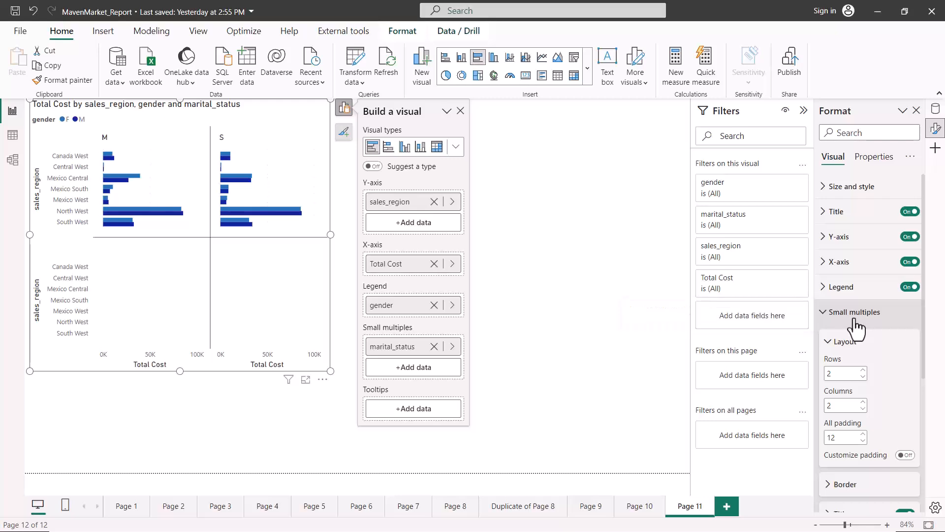
mouse_move(818, 300)
mouse_down()
mouse_move(838, 384)
mouse_move(886, 456)
mouse_move(918, 465)
mouse_up()
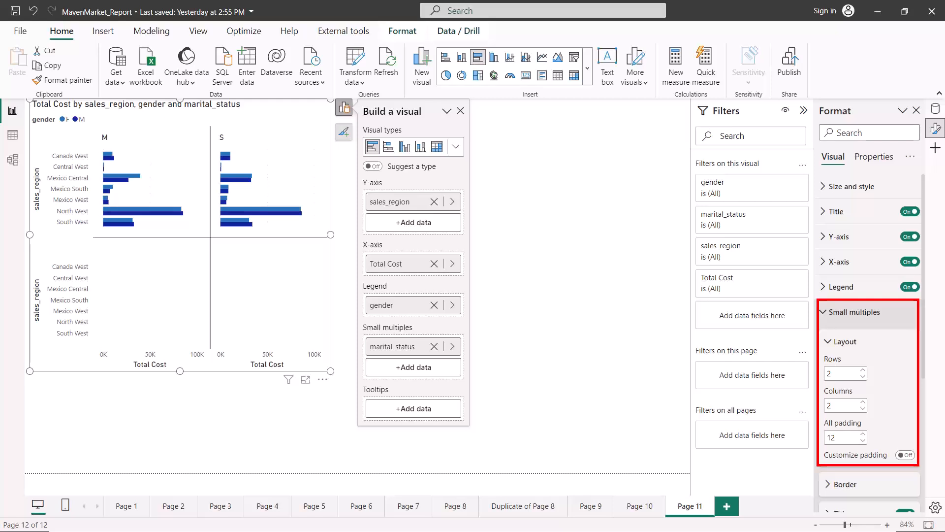
key(Escape)
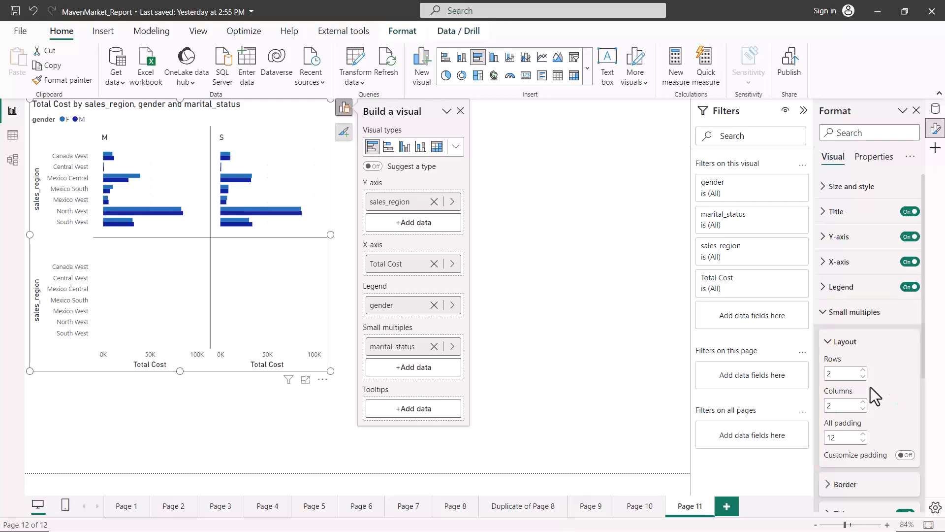
click(862, 378)
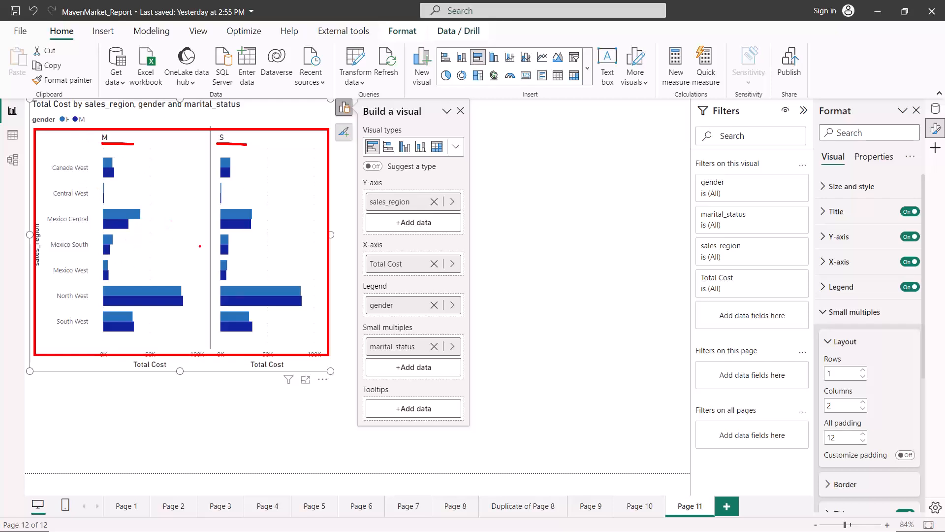
key(Escape)
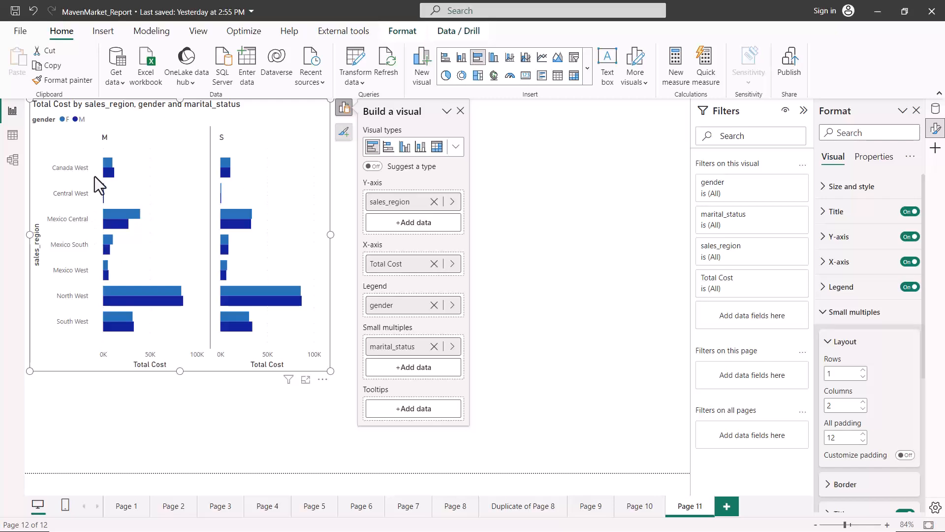
mouse_move(106, 162)
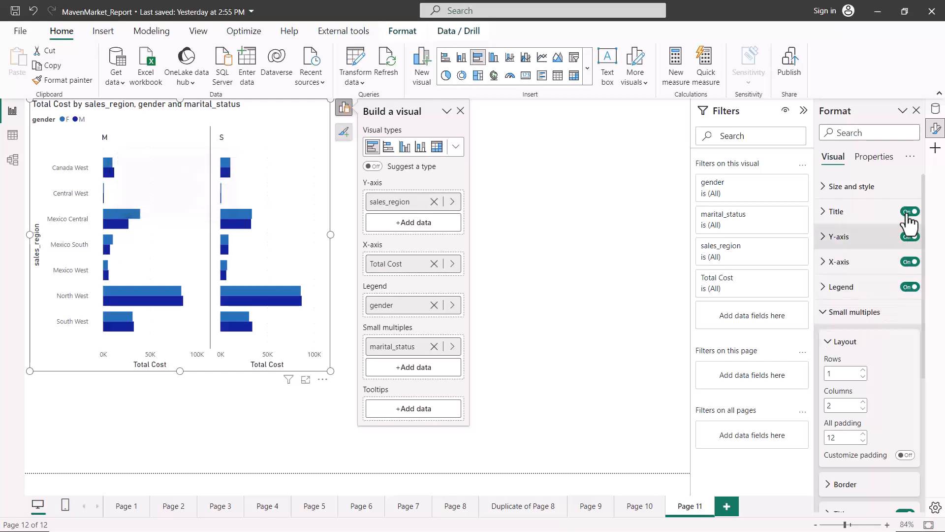
Add Total Quantity from Single Aggregation Measures to the chart's Tooltips and collapse that measure table
click(934, 112)
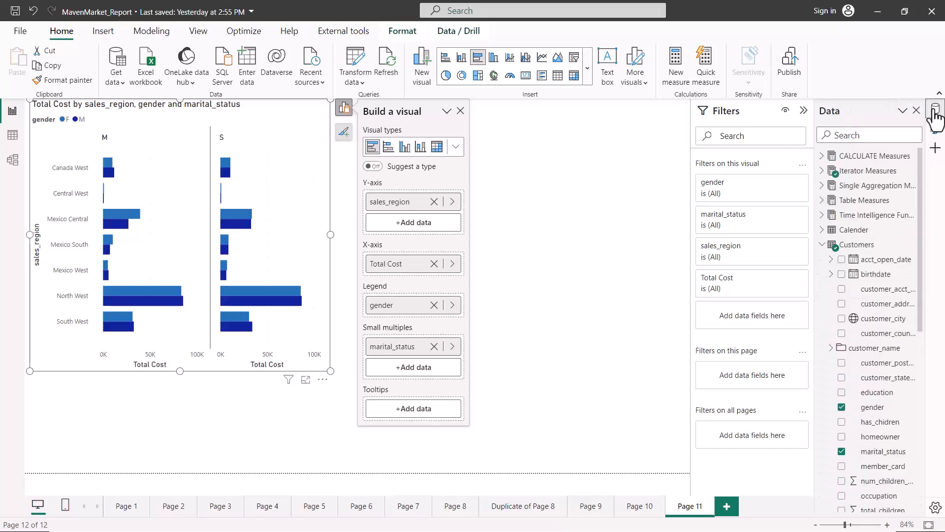
click(822, 244)
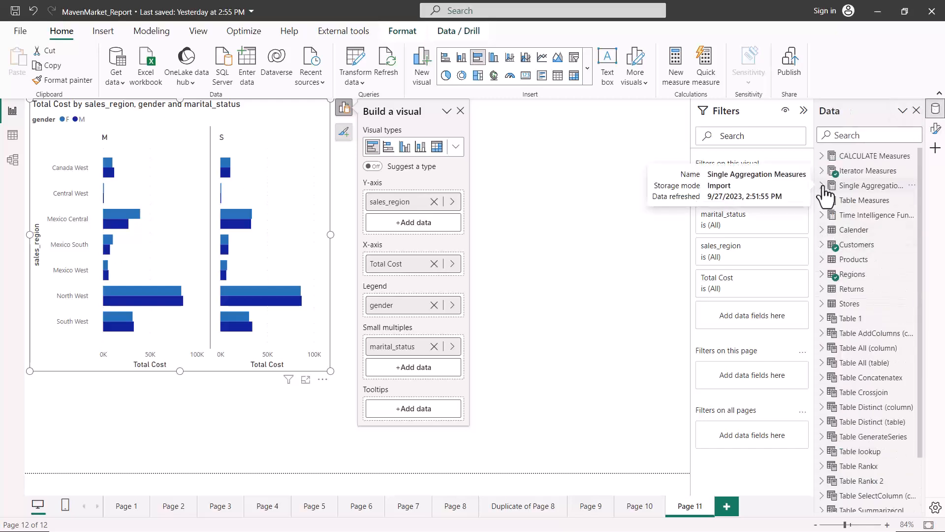
click(827, 188)
drag(883, 244, 429, 407)
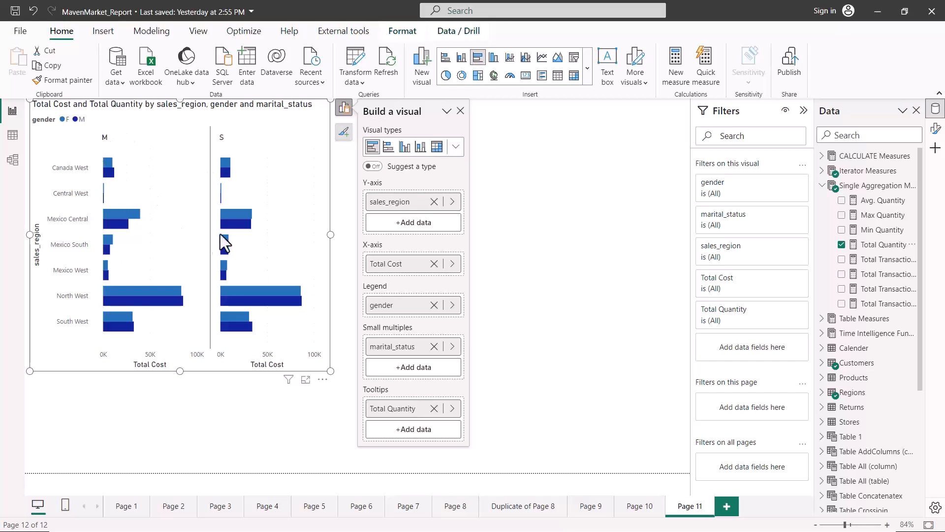
key(Left)
key(Left)
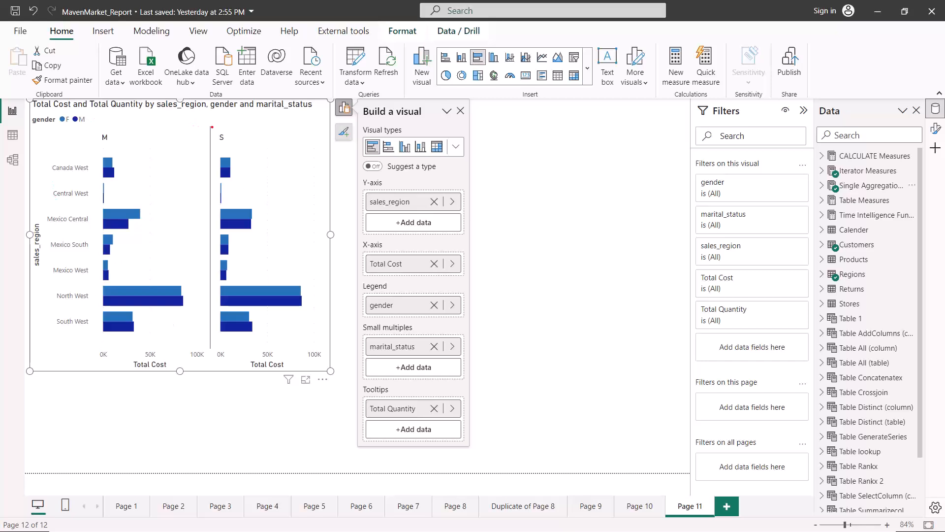
drag(38, 109, 313, 109)
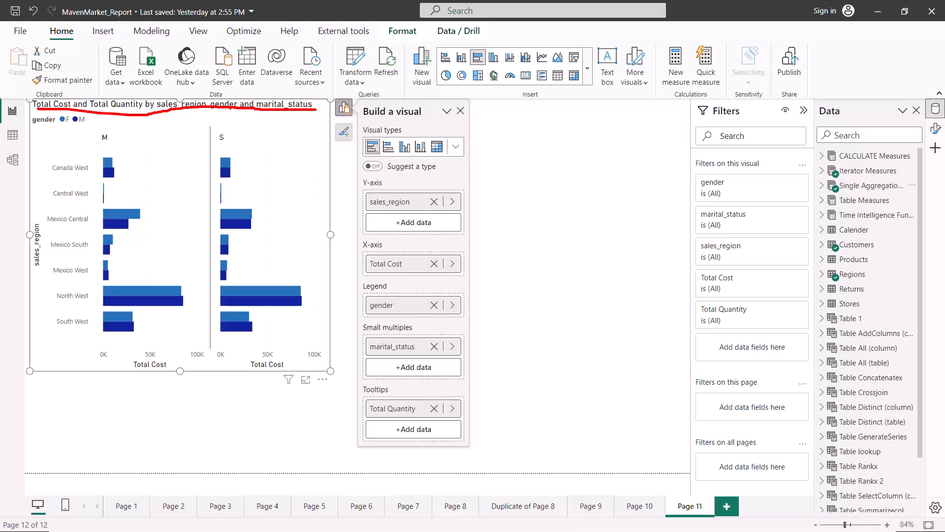
drag(35, 125, 90, 127)
drag(44, 225, 47, 270)
drag(135, 369, 159, 370)
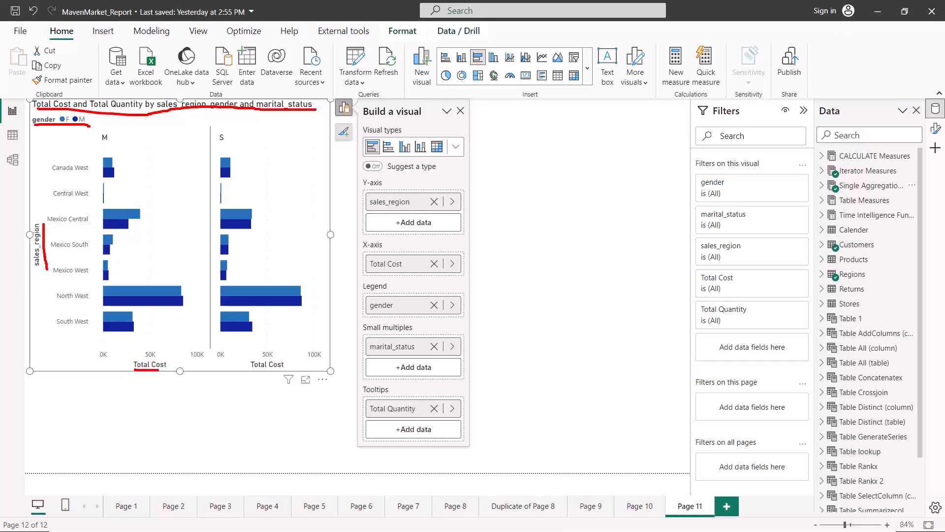
drag(259, 369, 292, 366)
drag(126, 292, 154, 289)
drag(281, 156, 299, 157)
key(Escape)
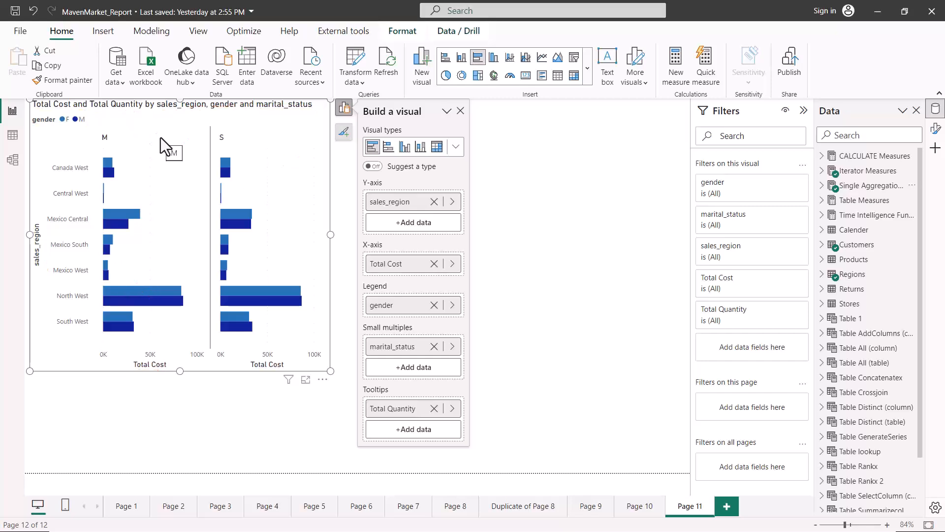
Show the chart's format settings alongside the data fields and display its Properties options
click(934, 133)
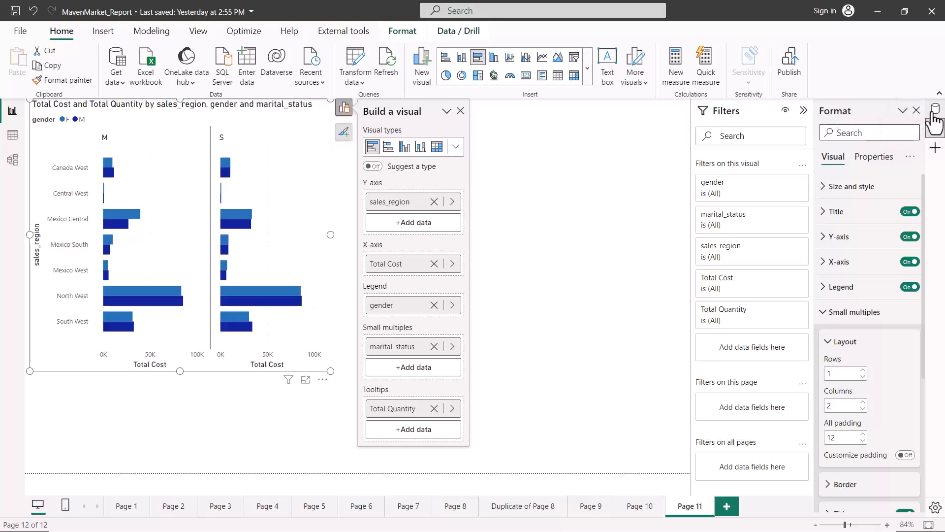
click(934, 119)
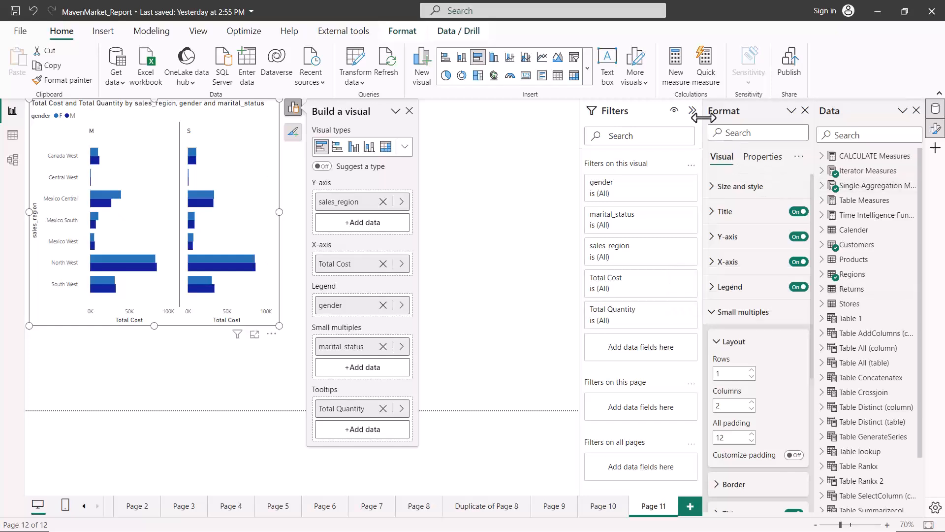
drag(709, 117, 739, 119)
key(Escape)
click(764, 156)
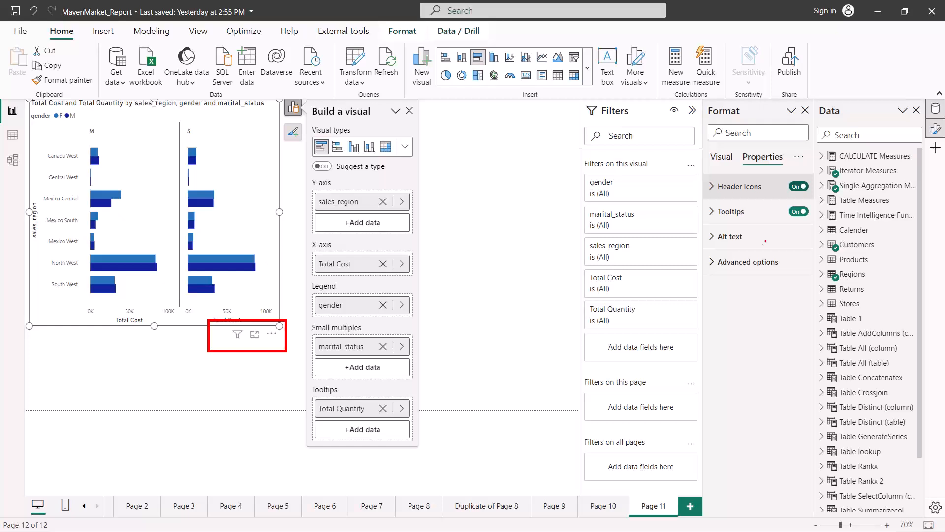
Switch the chart's header icons off and back on, and review their Colors and Icons options
click(798, 186)
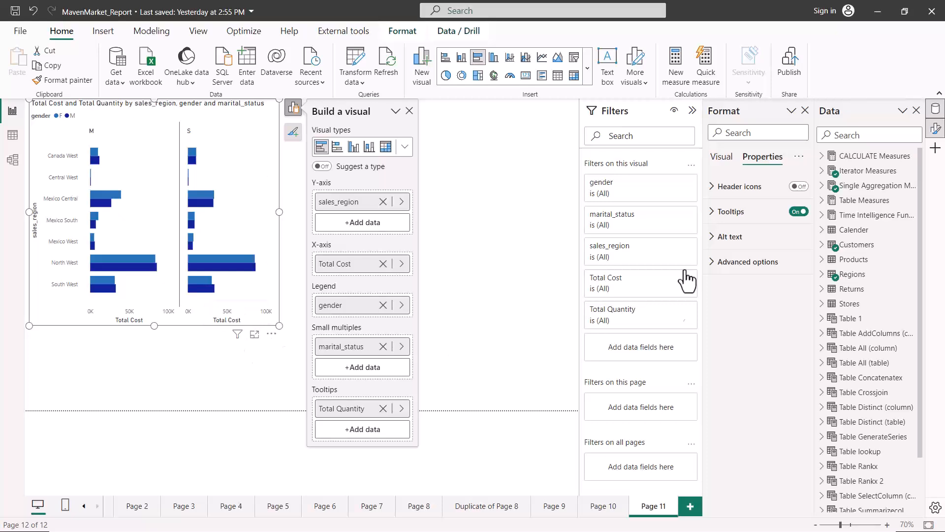
click(798, 186)
click(714, 190)
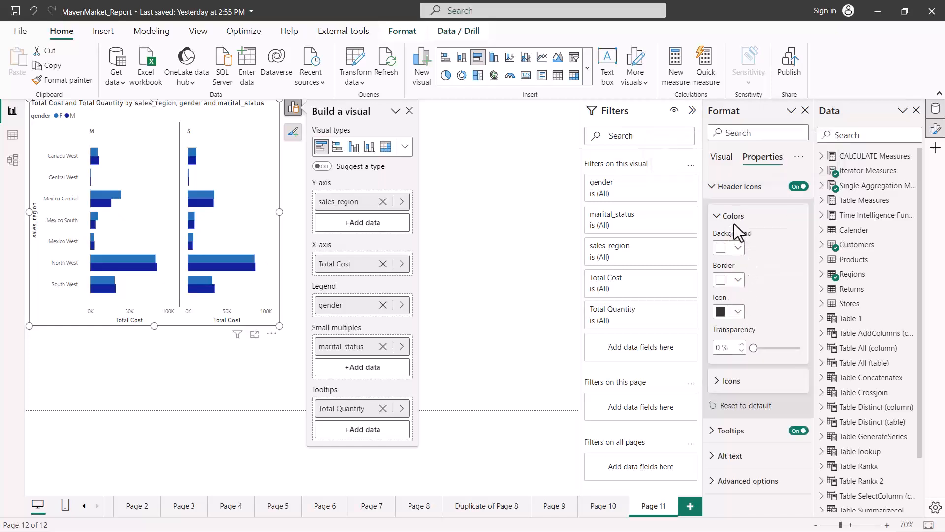
click(729, 381)
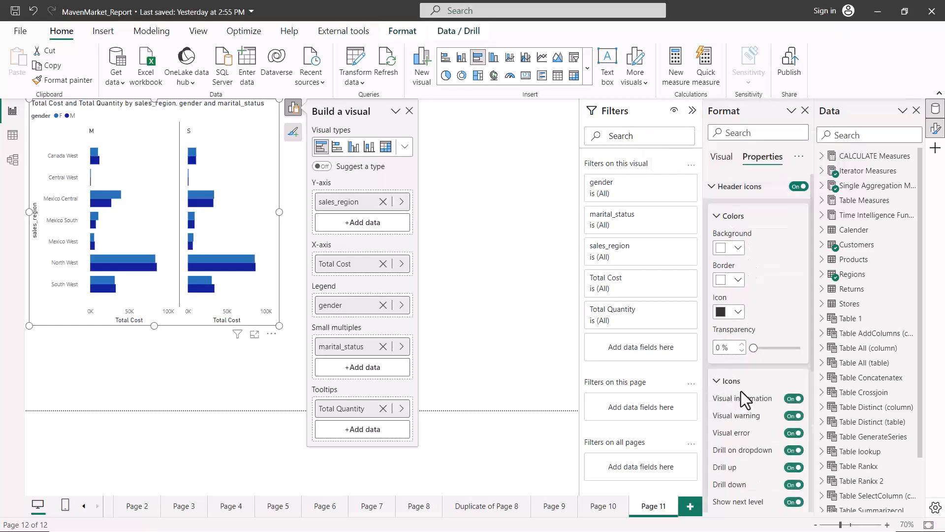
scroll(740, 390, down, 3)
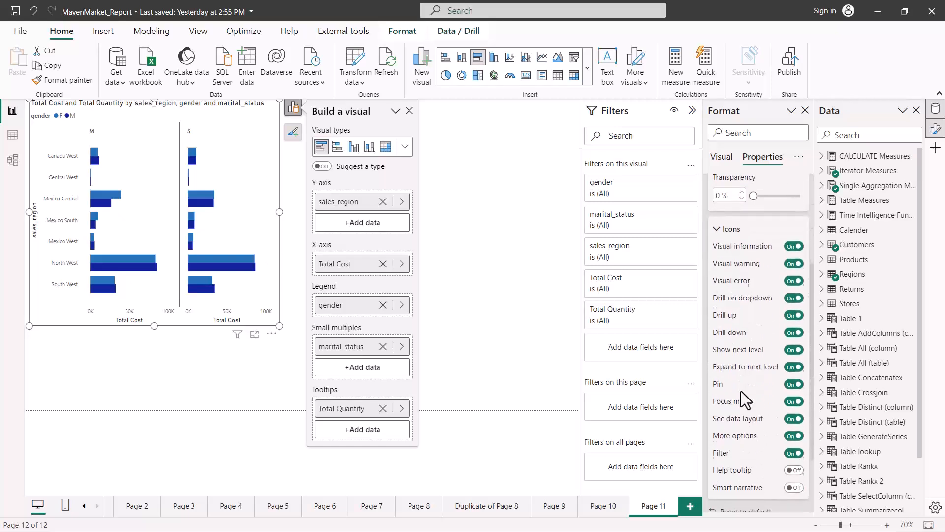
scroll(740, 391, up, 1)
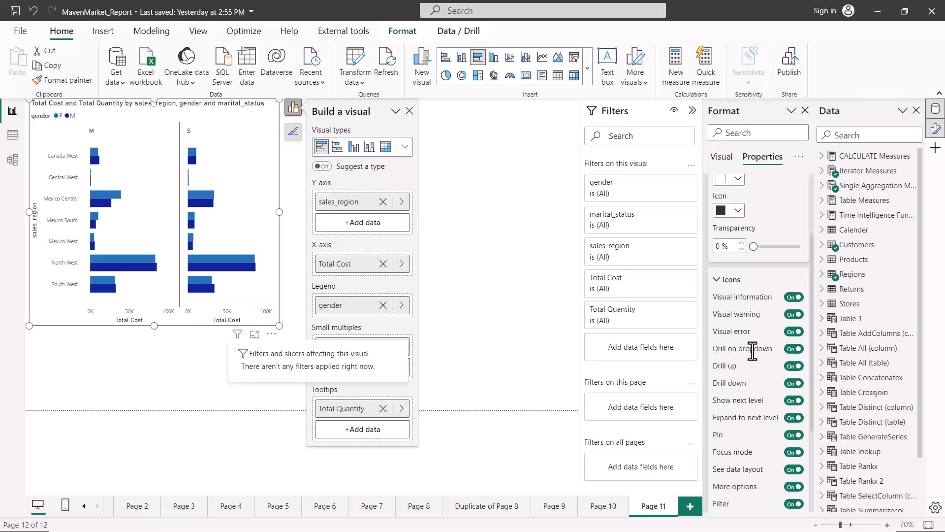
scroll(752, 350, up, 2)
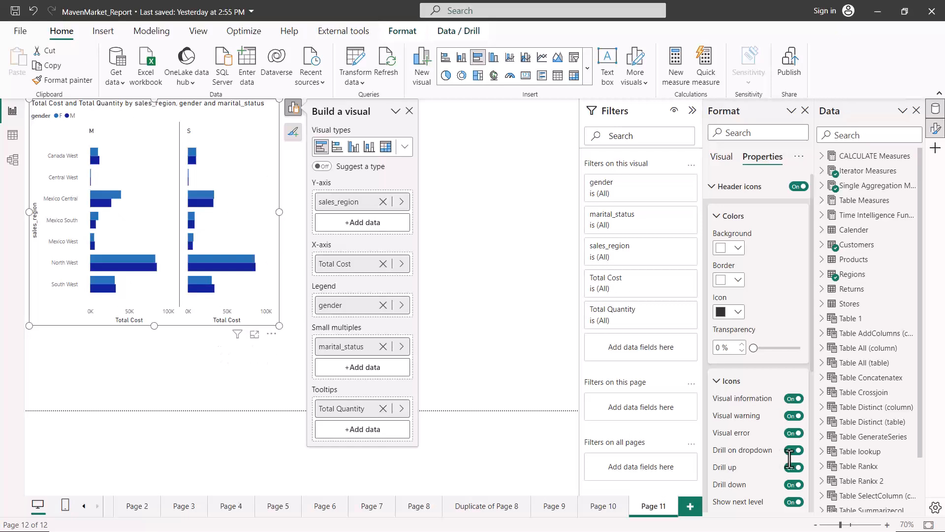
scroll(751, 399, down, 2)
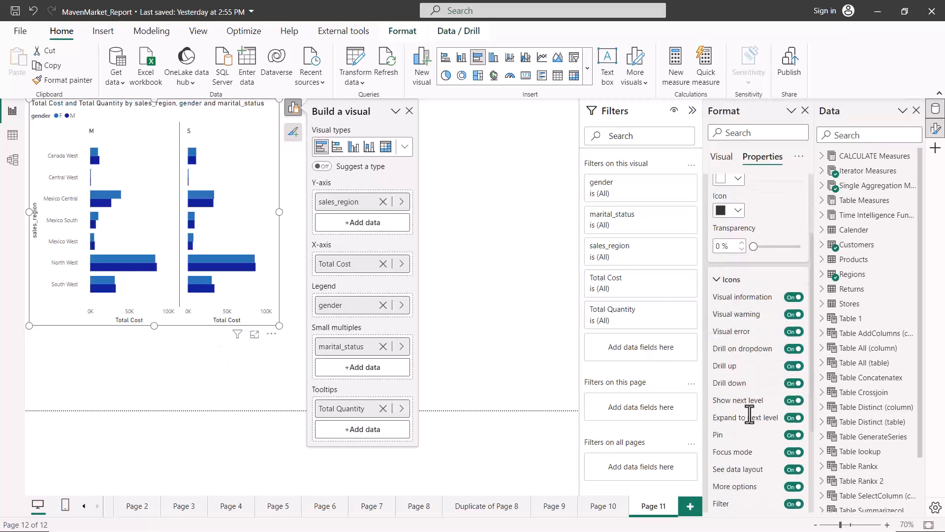
scroll(749, 325, up, 2)
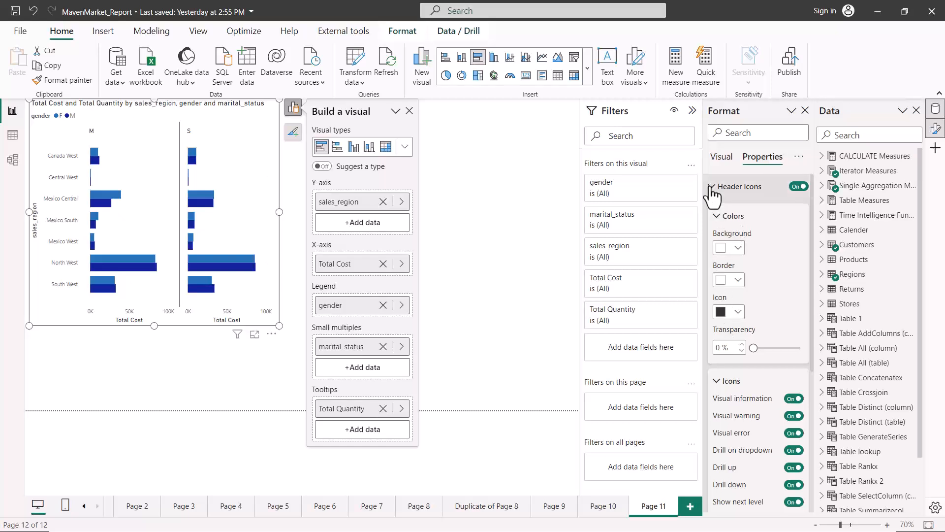
click(753, 190)
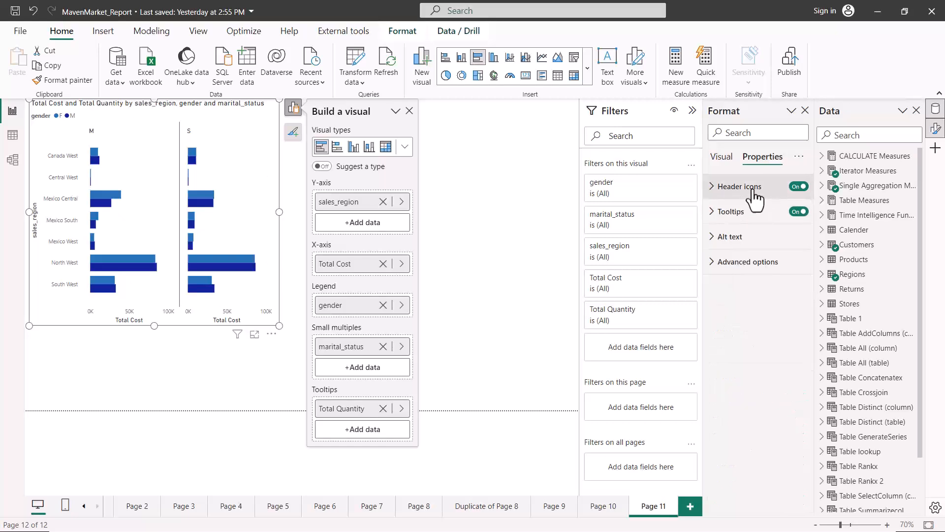
Switch the chart's tooltips off and back on, review the tooltip options, and check the tooltip on a bar
click(713, 218)
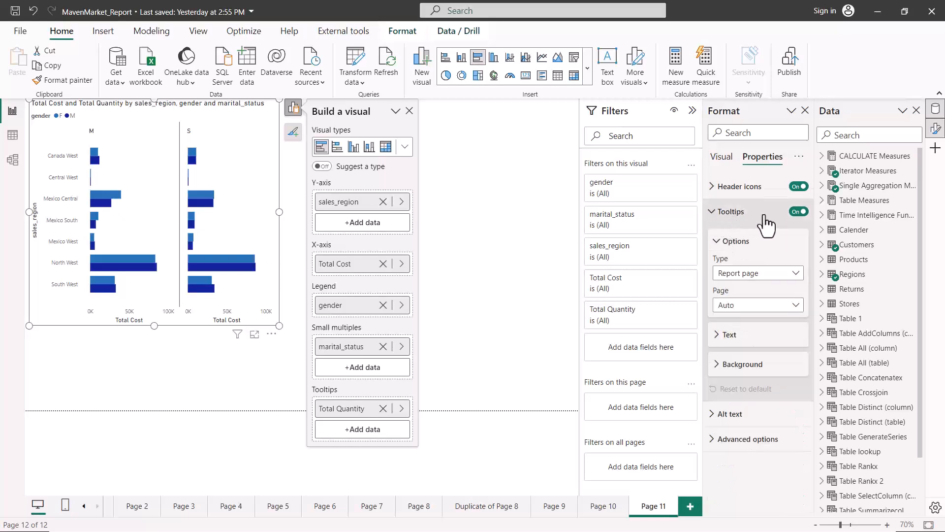
click(795, 213)
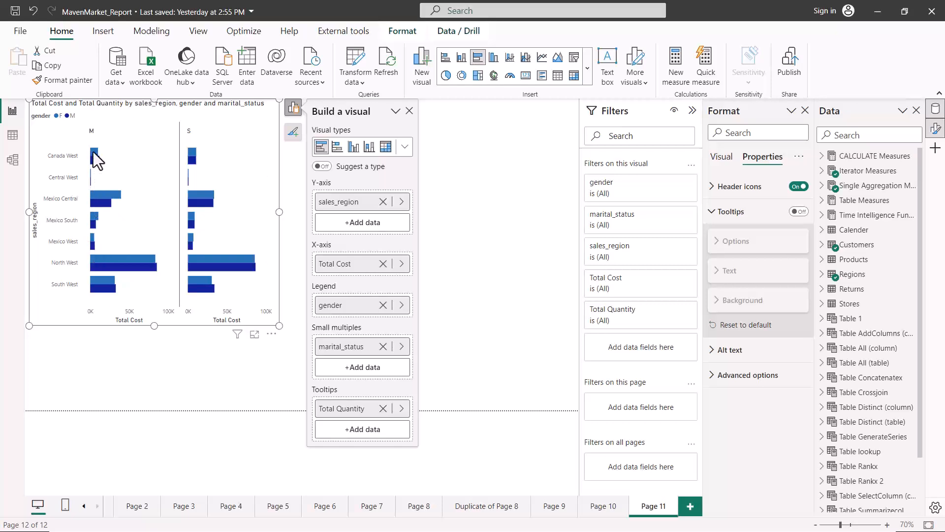
click(798, 212)
click(783, 237)
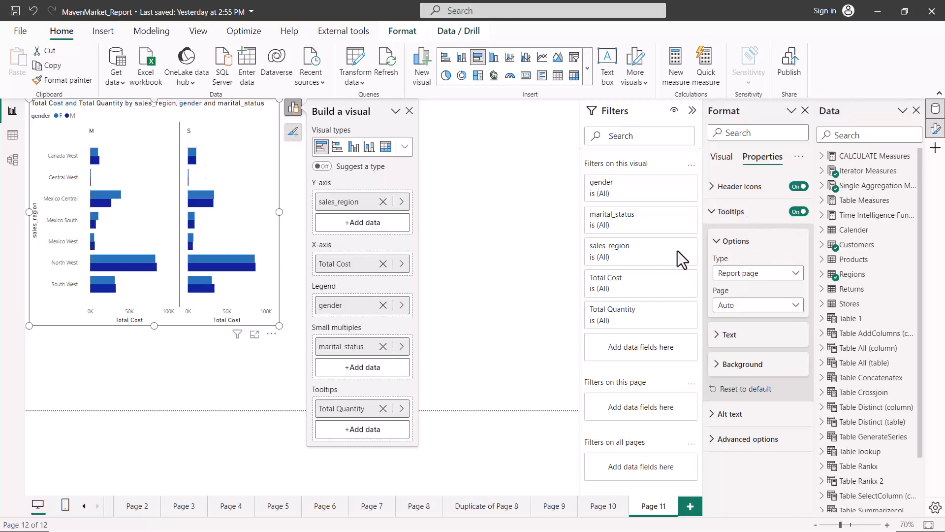
mouse_move(95, 195)
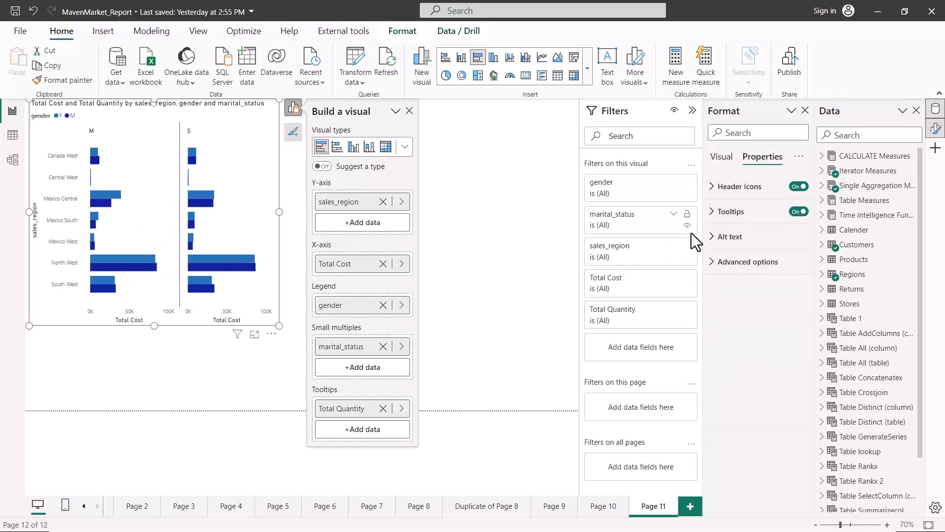
Review the chart's Alt text and Advanced options properties
click(729, 237)
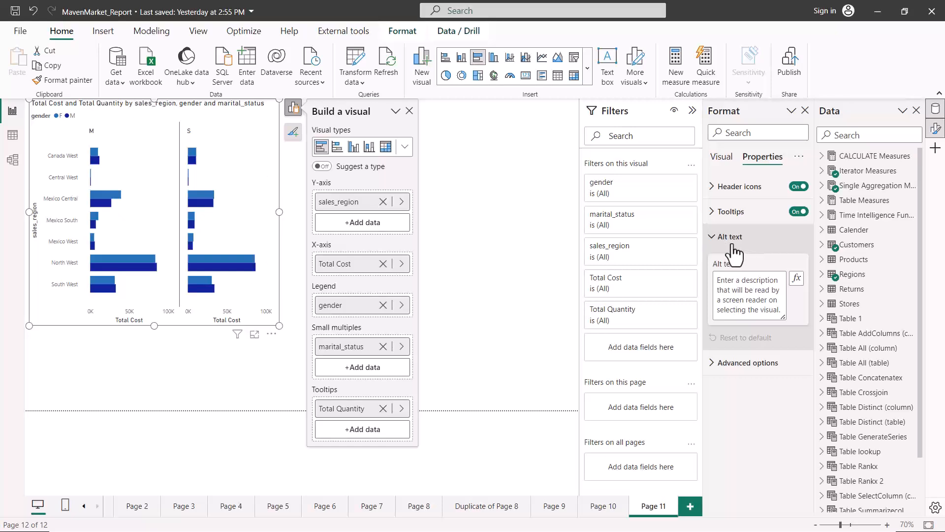
click(711, 237)
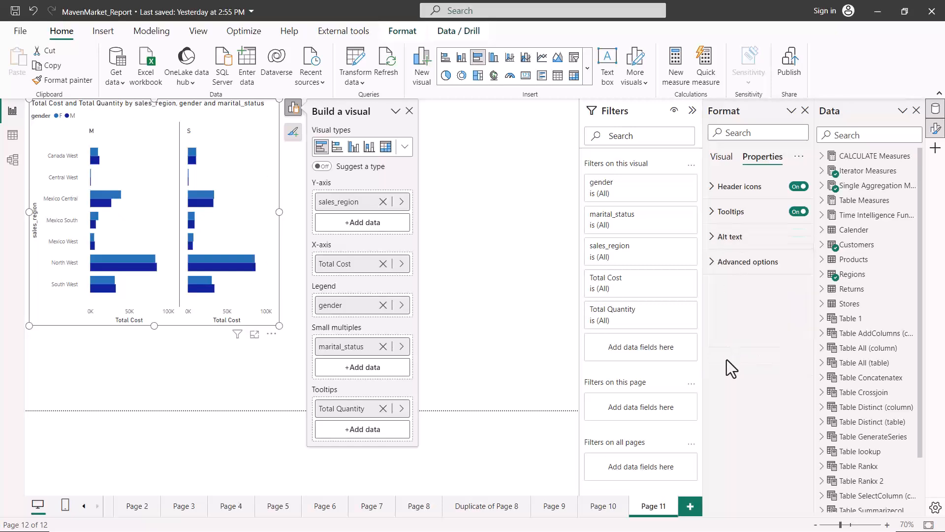
click(728, 263)
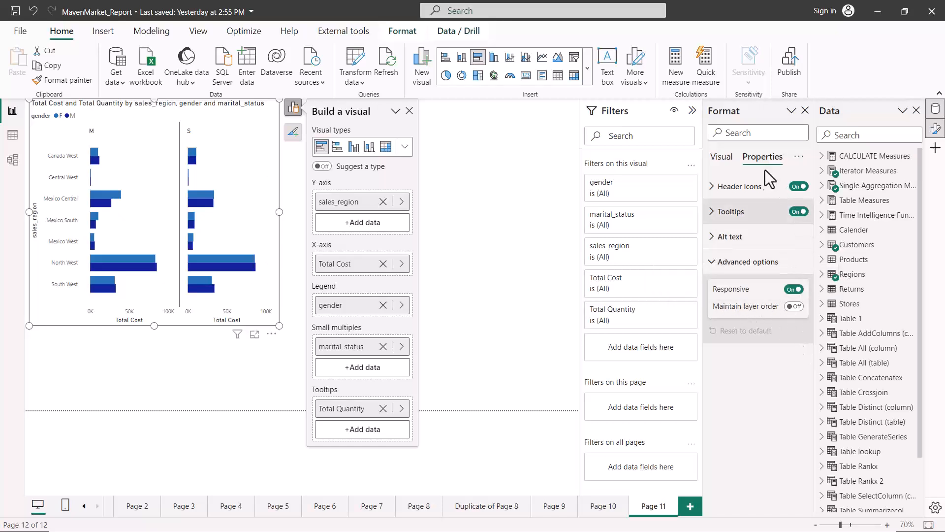
click(715, 265)
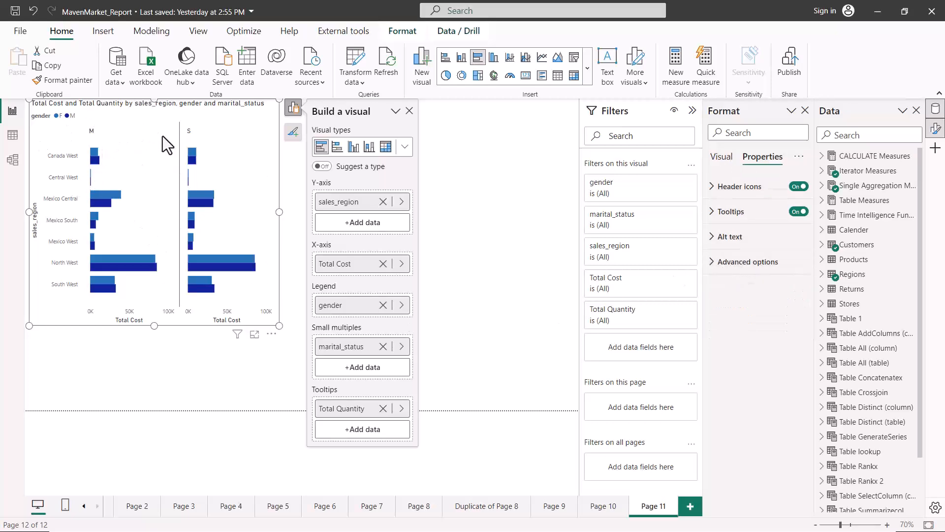
Examine the chart's Size and position settings: height, width, horizontal and vertical position
click(722, 157)
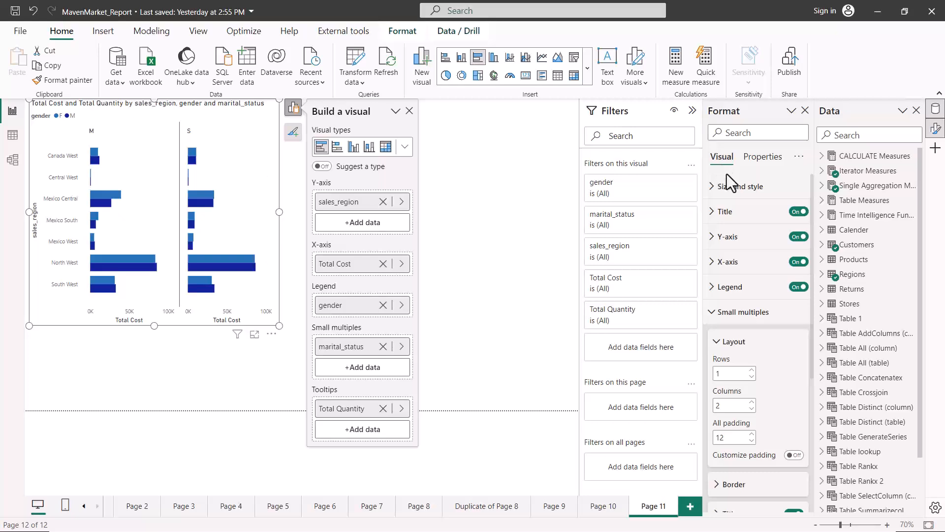
click(720, 187)
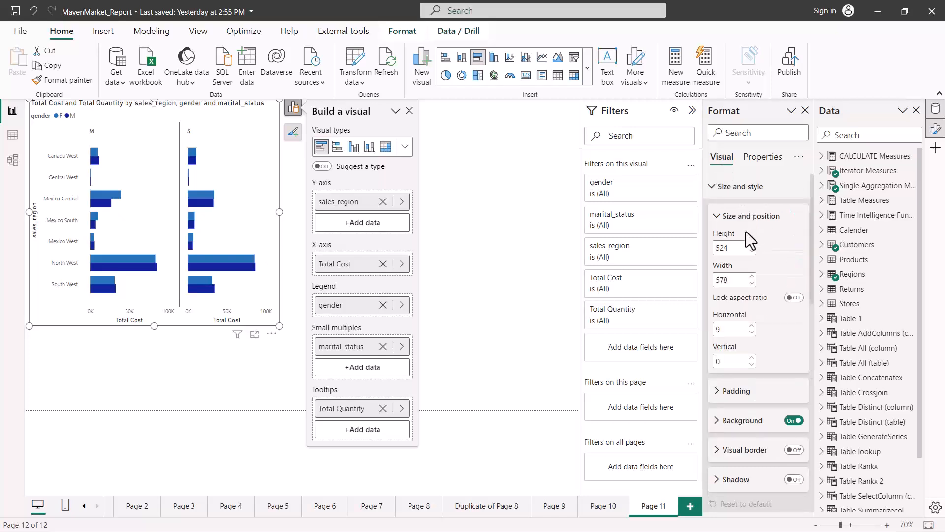
drag(729, 224, 780, 224)
drag(140, 303, 162, 304)
drag(718, 340, 759, 341)
drag(720, 372, 744, 371)
mouse_move(29, 100)
mouse_down()
mouse_move(28, 193)
mouse_move(39, 181)
mouse_up()
mouse_move(50, 103)
mouse_down()
mouse_move(175, 115)
mouse_move(152, 121)
mouse_up()
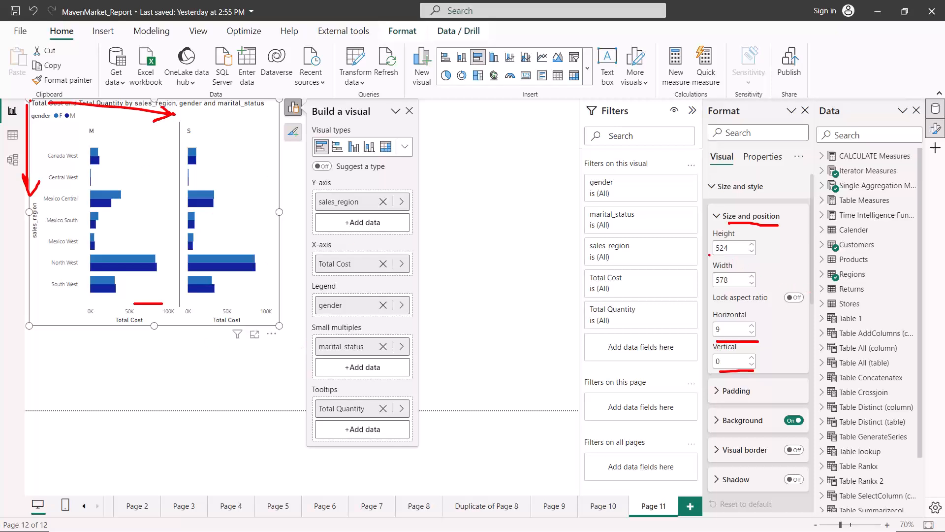
drag(713, 256, 742, 256)
drag(716, 292, 754, 292)
Collapse the Size and position settings and review the chart's Padding options
click(729, 216)
click(729, 246)
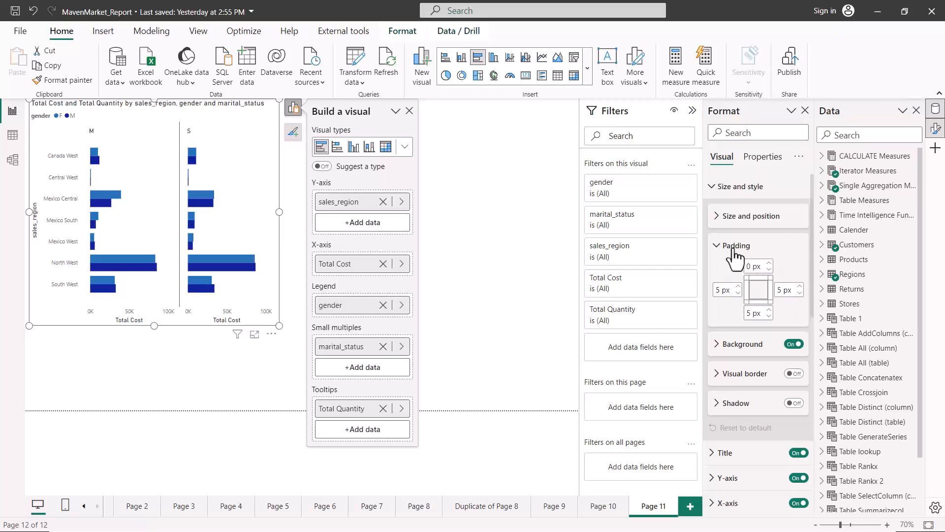
click(717, 247)
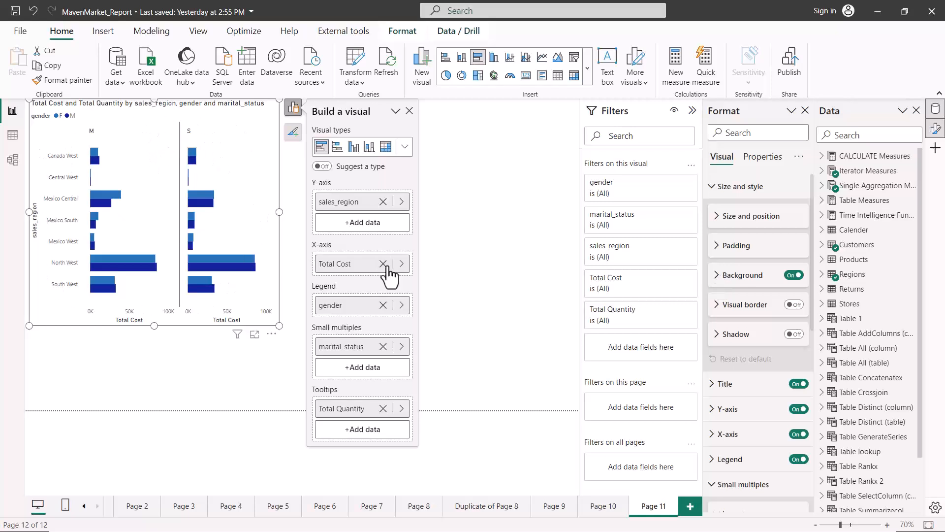
Try a dark blue background color on the chart and set it back to white
click(719, 281)
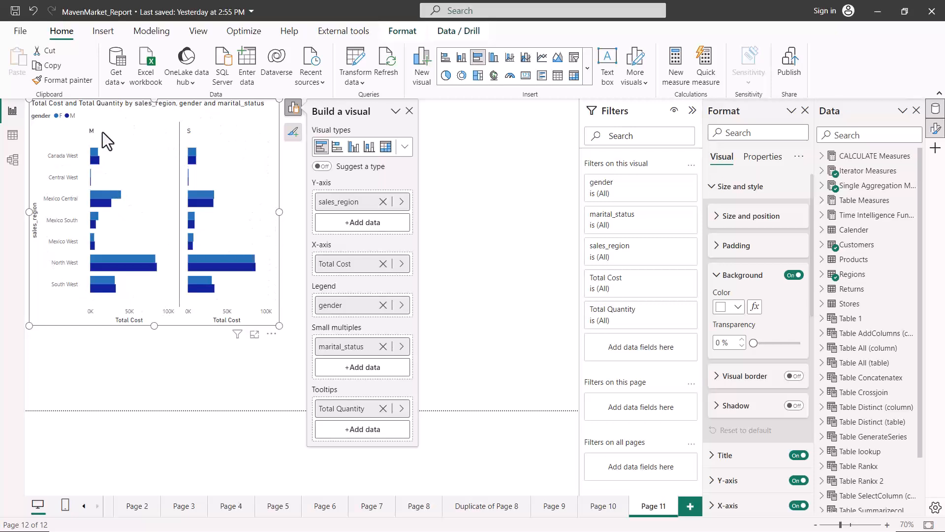
click(734, 307)
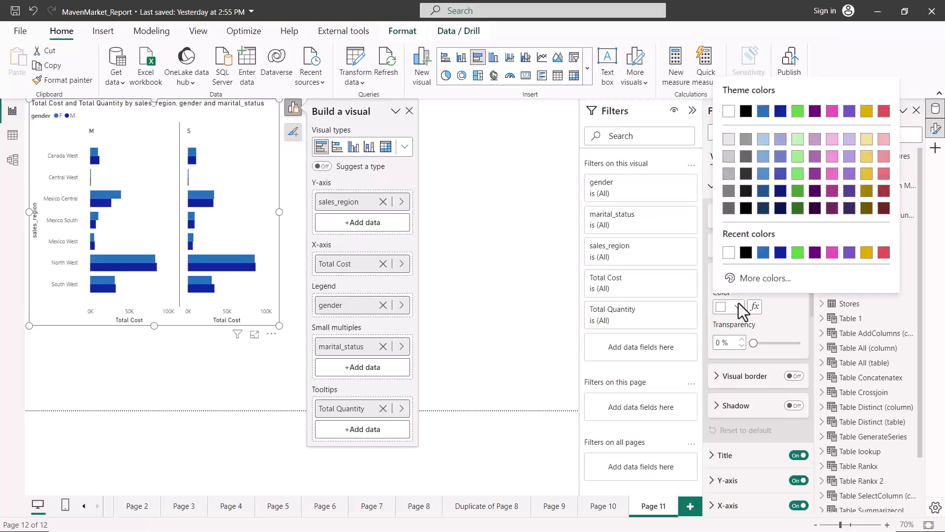
click(762, 193)
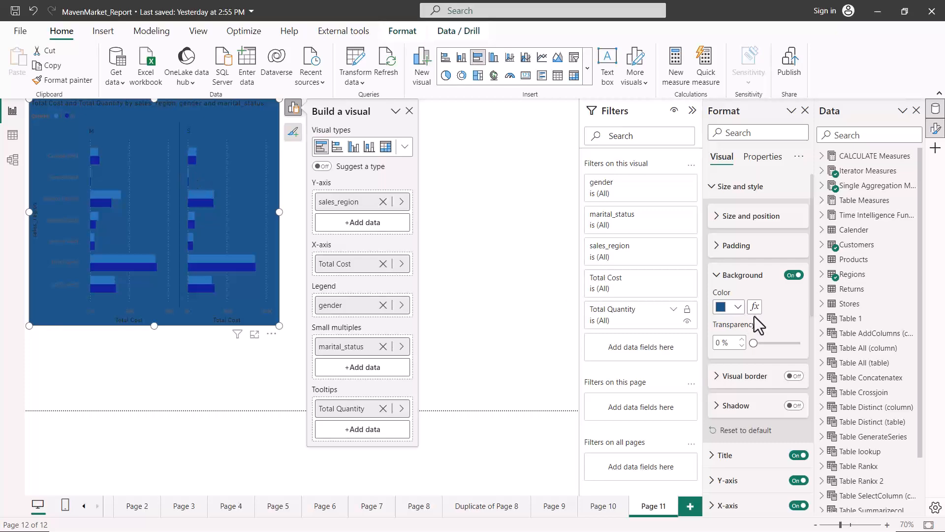
click(740, 309)
click(745, 253)
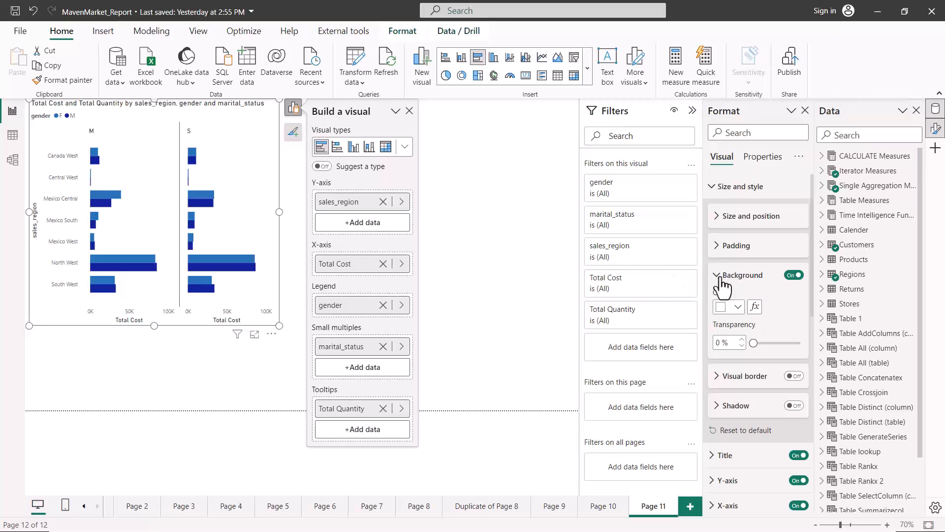
click(717, 277)
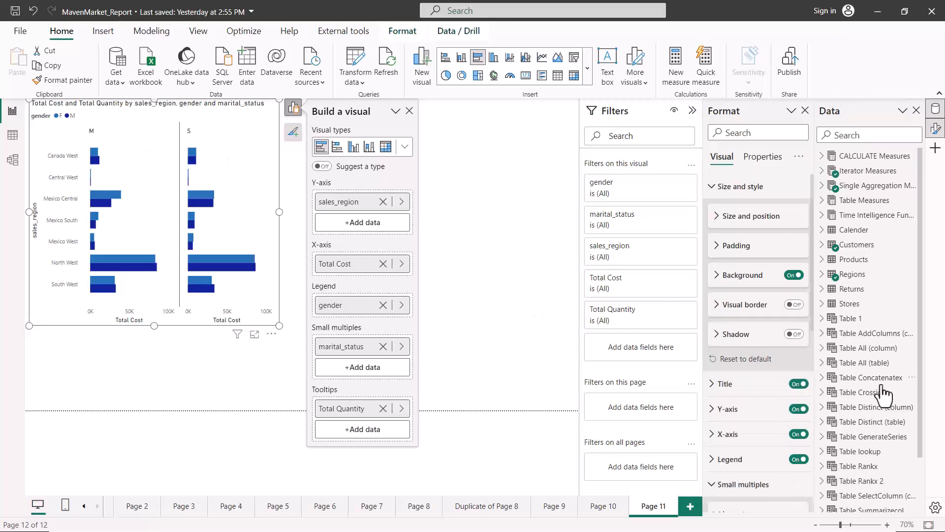
Review the Visual border and Shadow options and collapse the Size and style settings
click(717, 305)
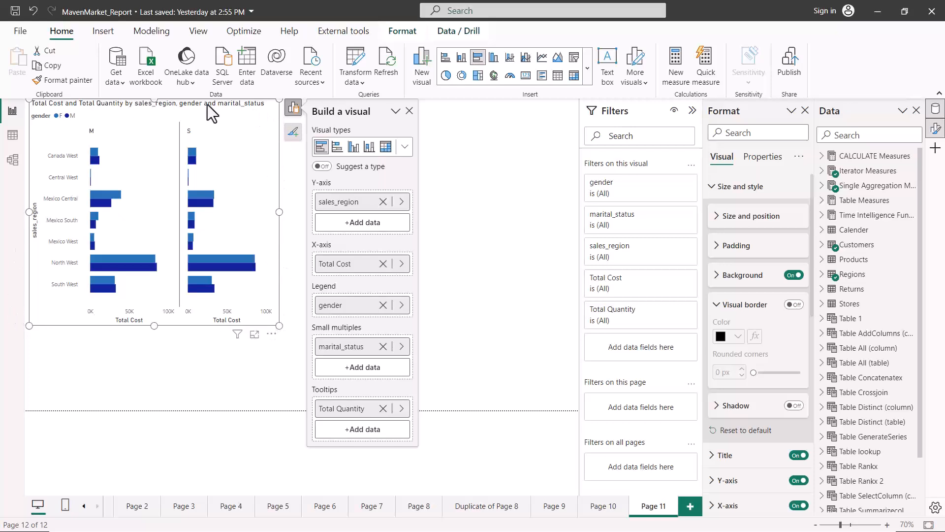
click(718, 306)
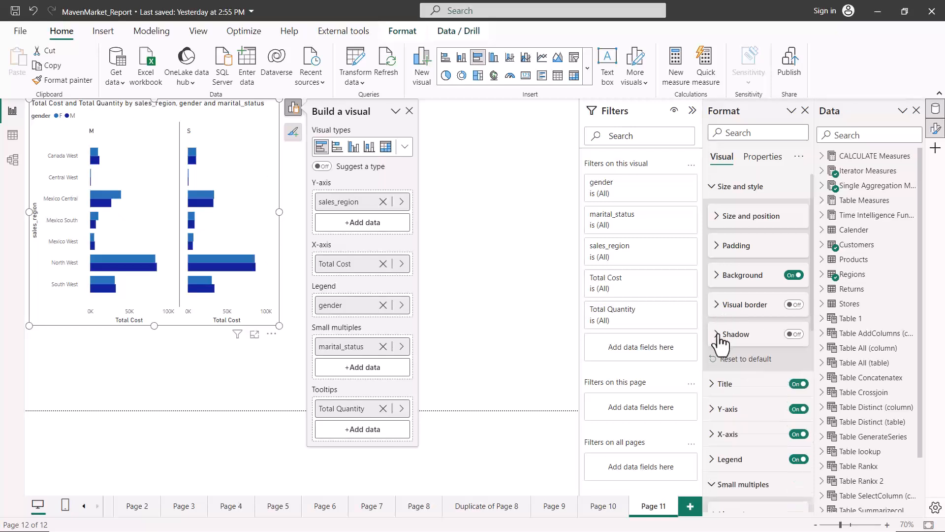
click(719, 336)
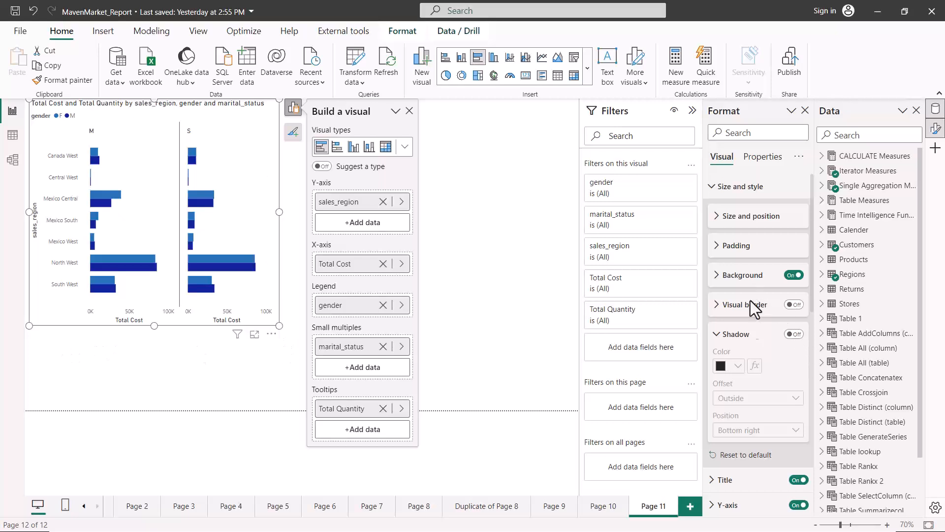
click(717, 336)
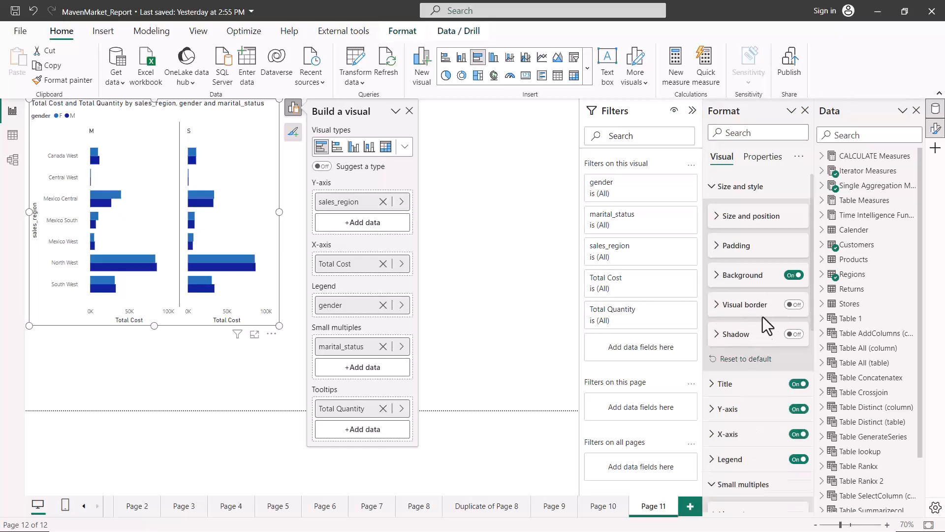
click(297, 129)
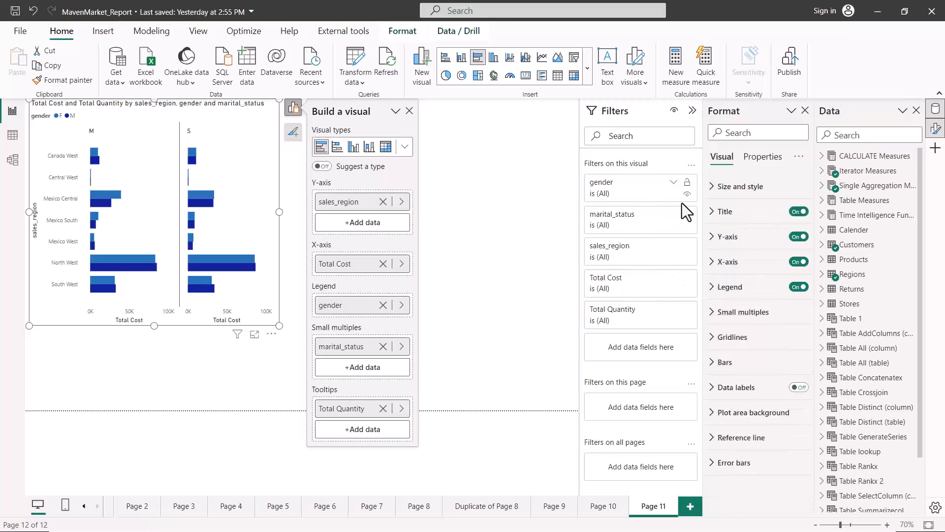
Review the chart's Title options: text, heading level, font, size, text style, and text and background color
click(771, 217)
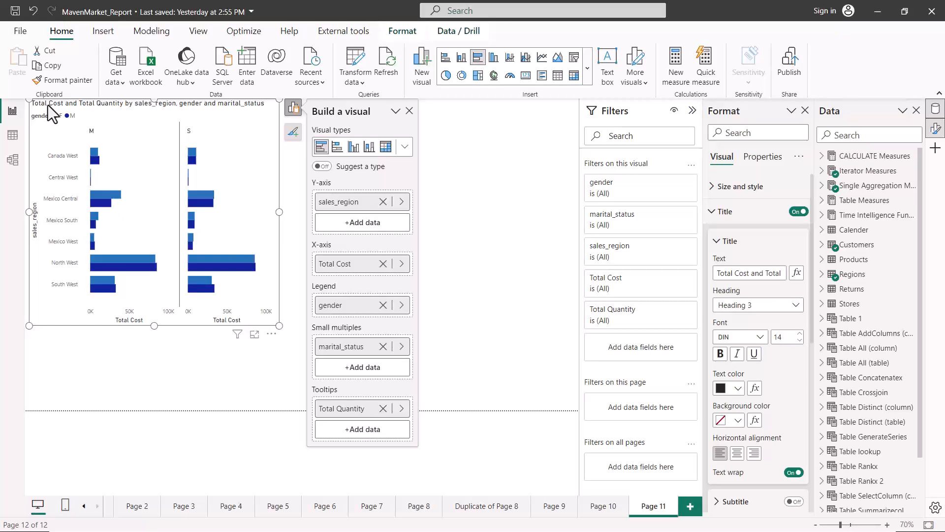
drag(39, 106, 273, 111)
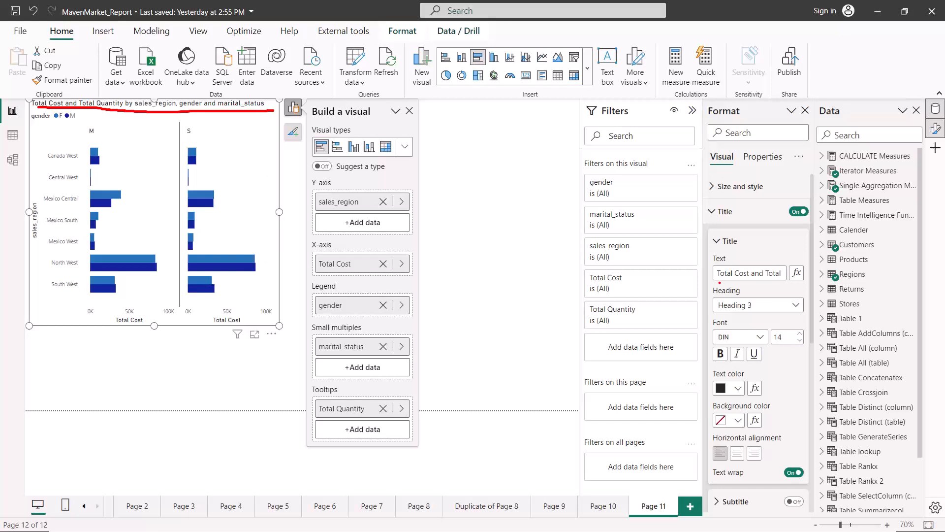
drag(721, 280, 778, 279)
drag(718, 314, 751, 315)
drag(719, 346, 799, 347)
drag(712, 363, 779, 363)
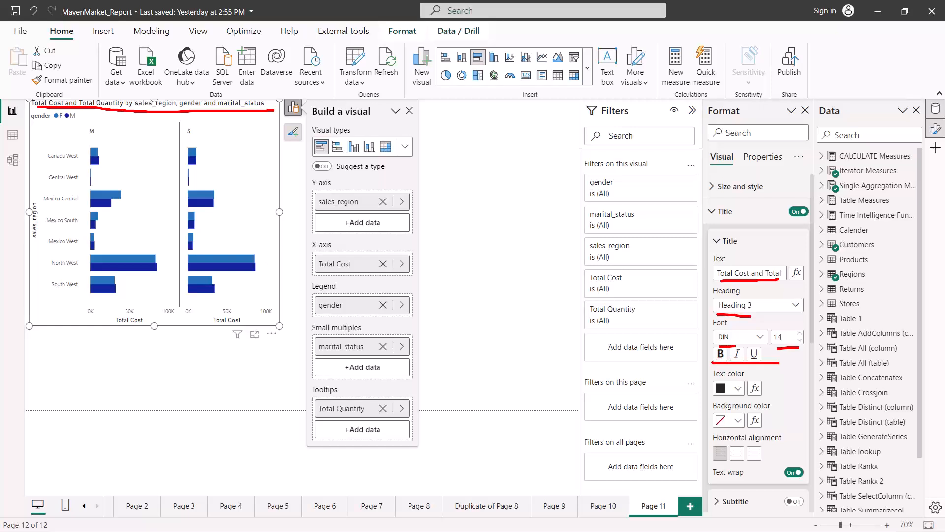
drag(715, 400, 772, 399)
key(Escape)
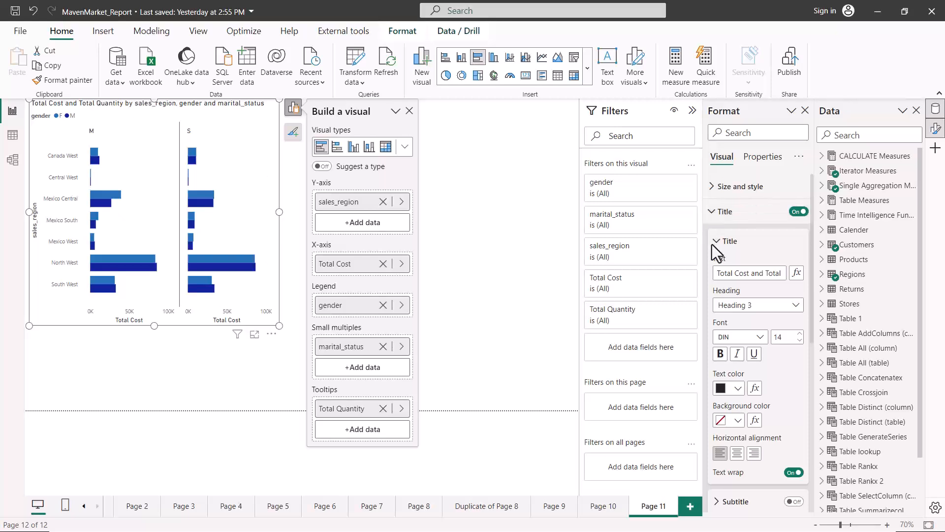
click(718, 245)
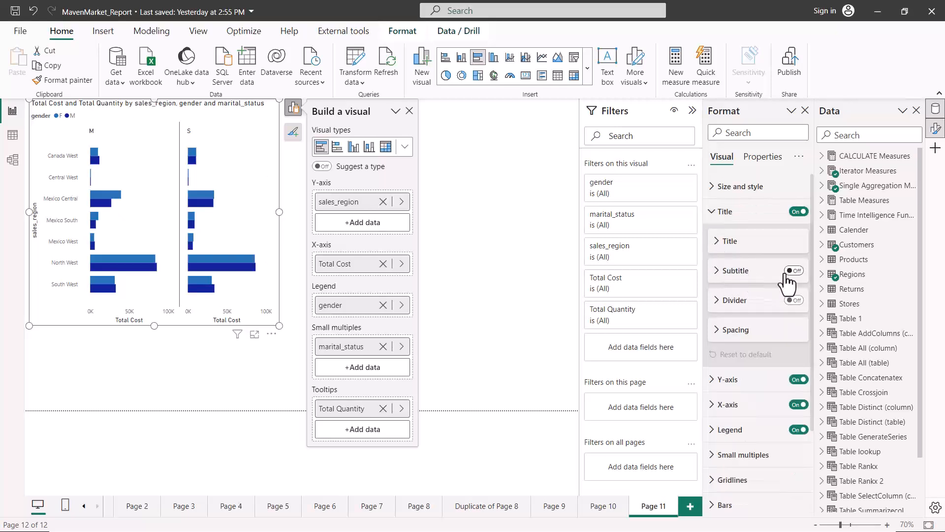
Try turning on the chart's subtitle and switch it back off
click(717, 271)
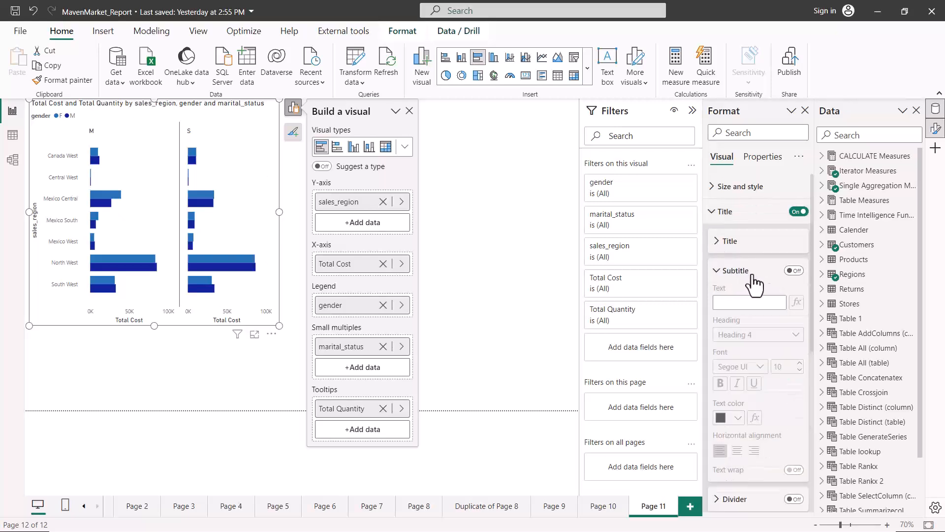
click(794, 271)
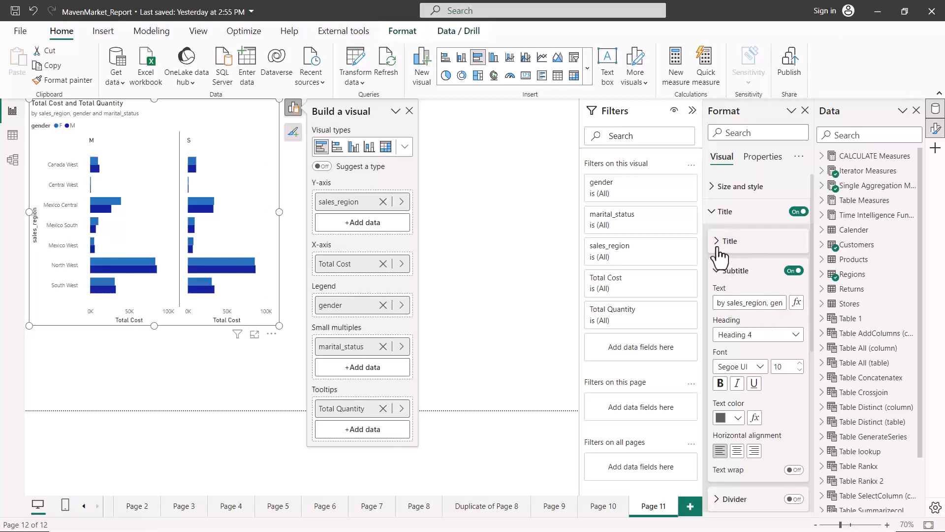
click(792, 272)
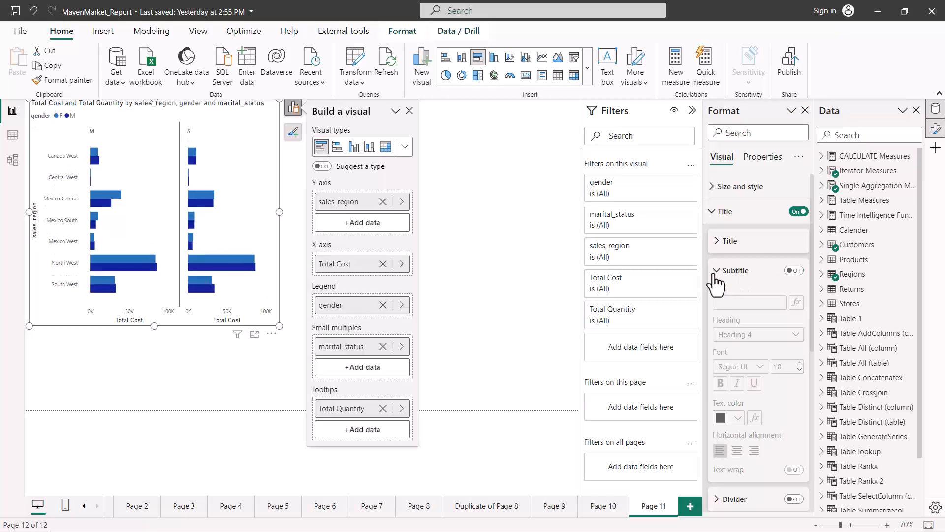
click(720, 270)
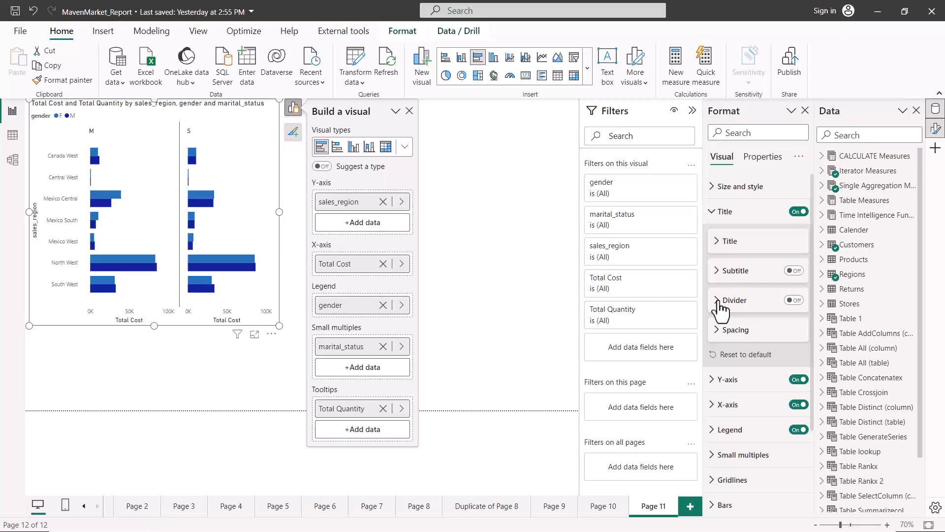
Try the divider under the chart title, check its line style choices, and turn the divider back off
click(719, 304)
click(794, 300)
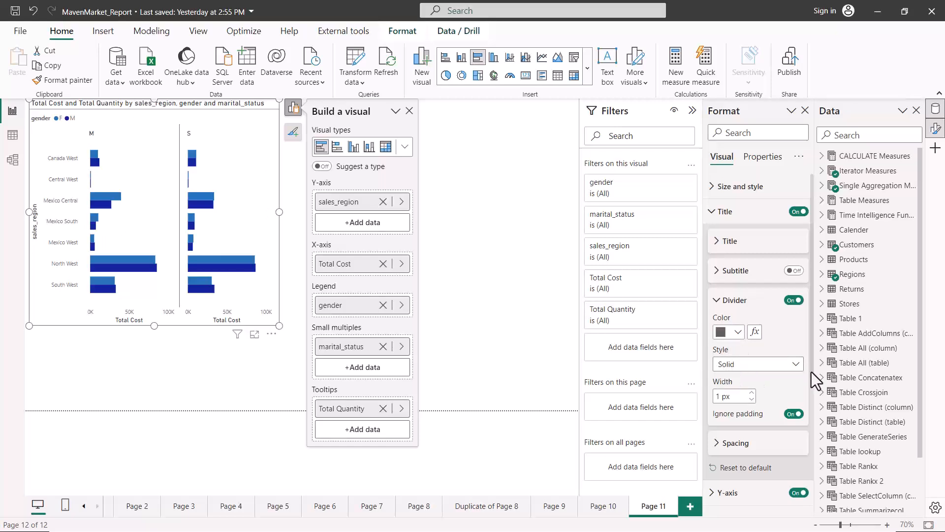
click(753, 366)
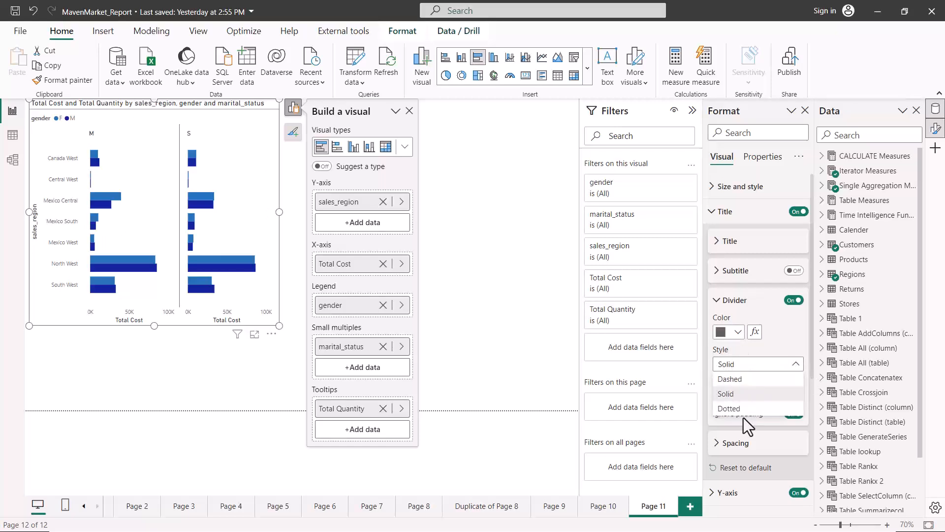
click(758, 353)
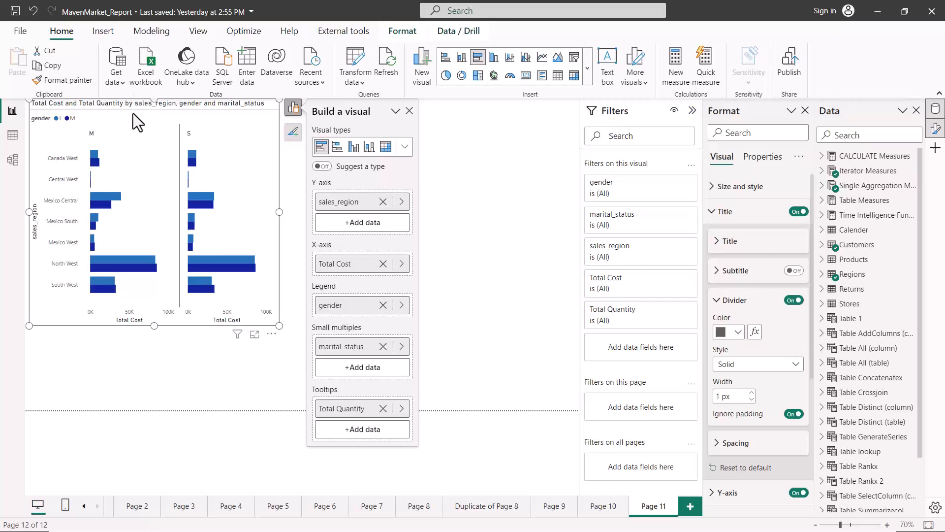
click(787, 302)
click(718, 301)
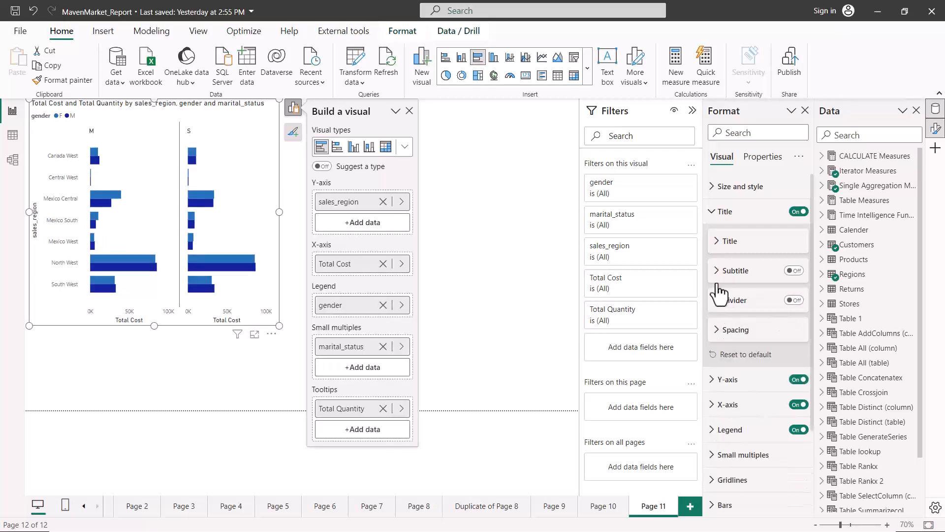
Try vertical title spacing of 10 px and 7 px, and reset the title settings to default
click(718, 331)
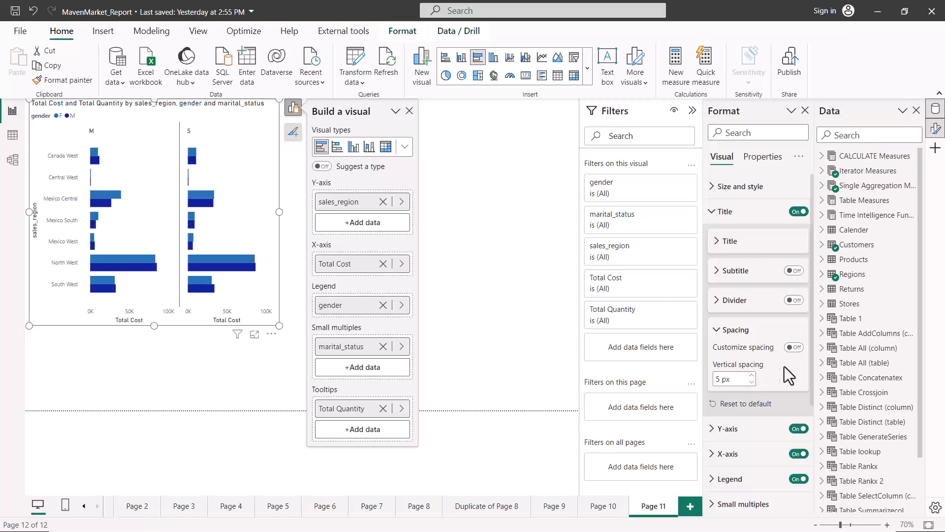
click(752, 376)
click(752, 376)
click(752, 376)
click(752, 377)
click(752, 376)
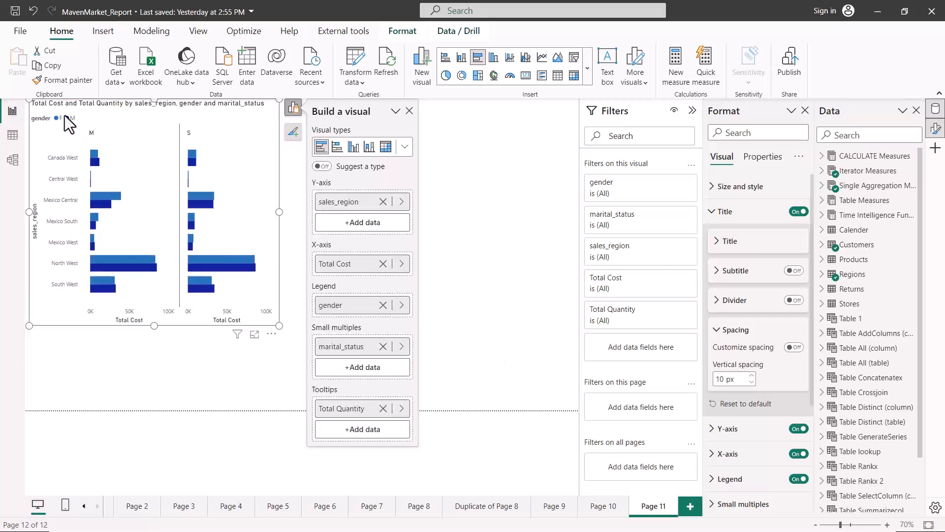
click(752, 382)
click(752, 382)
click(752, 382)
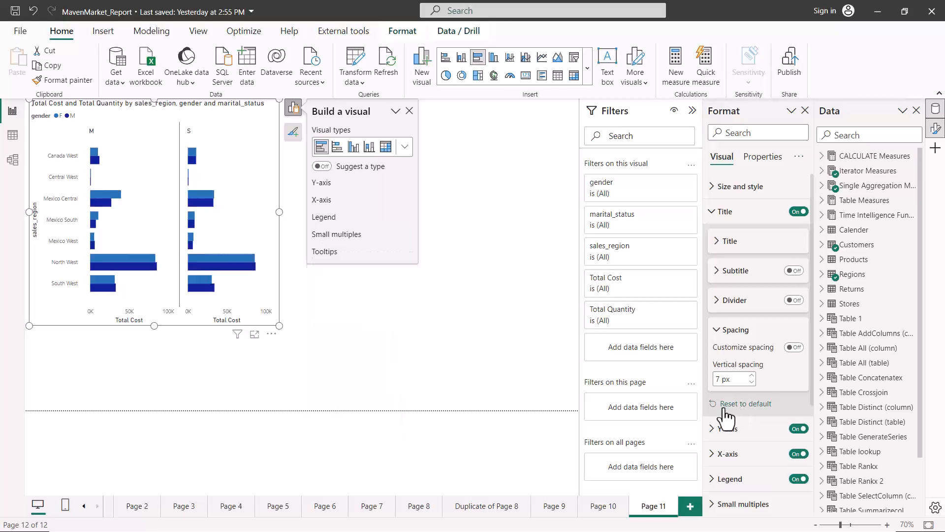
click(744, 410)
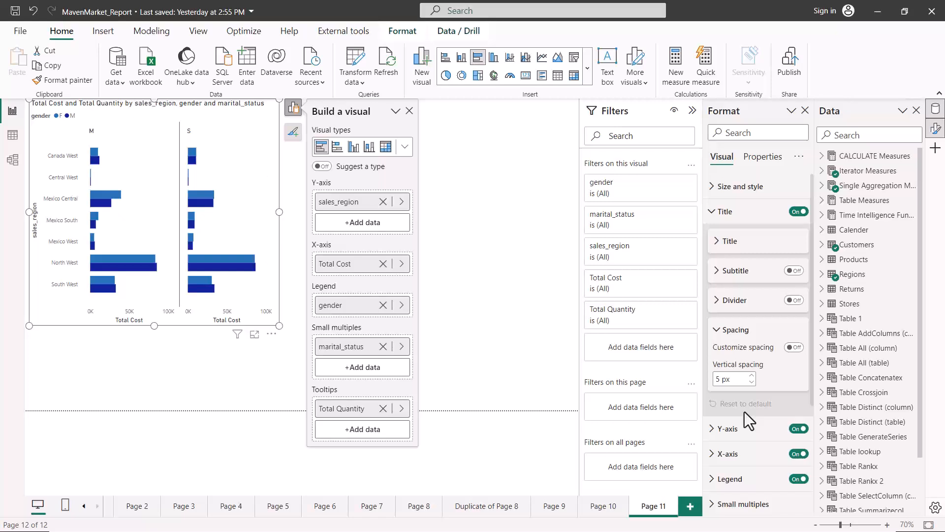
click(723, 211)
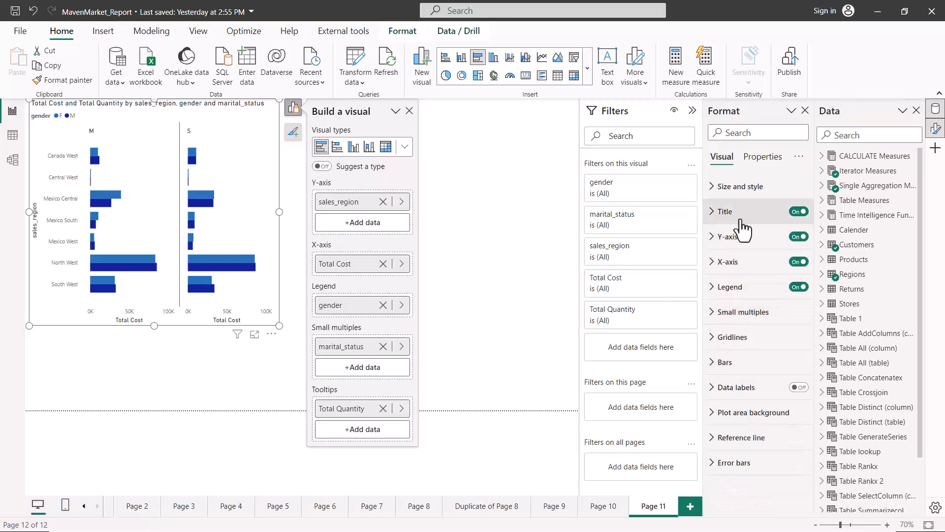
Examine the Y-axis Values formatting options and the sales region labels they apply to
click(714, 241)
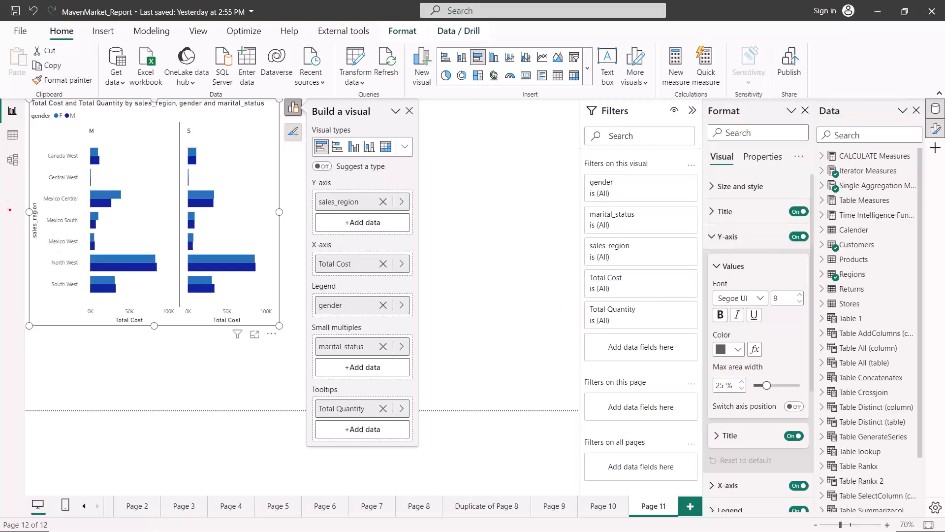
drag(39, 200, 32, 249)
drag(30, 201, 42, 200)
drag(48, 166, 69, 167)
key(Escape)
drag(52, 167, 107, 166)
key(Escape)
Set the font size of the Y-axis values to 11
click(800, 295)
click(799, 295)
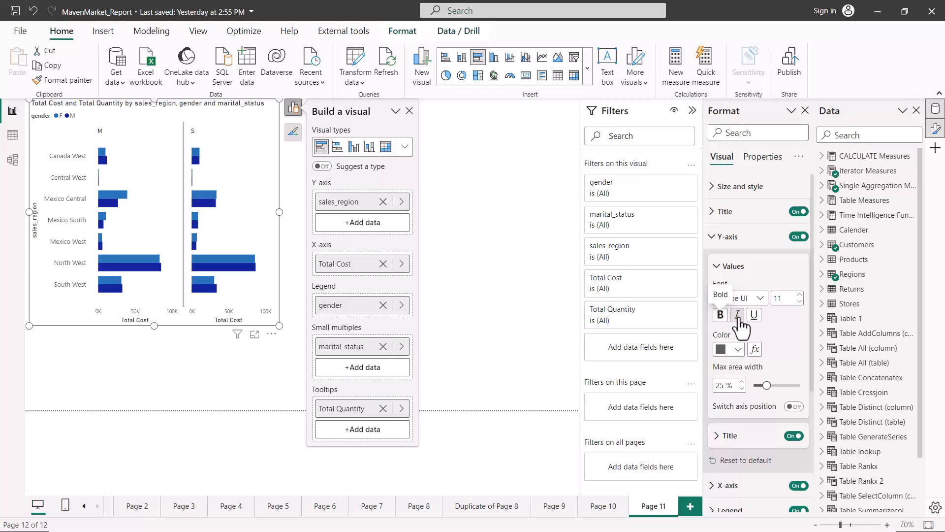
click(716, 267)
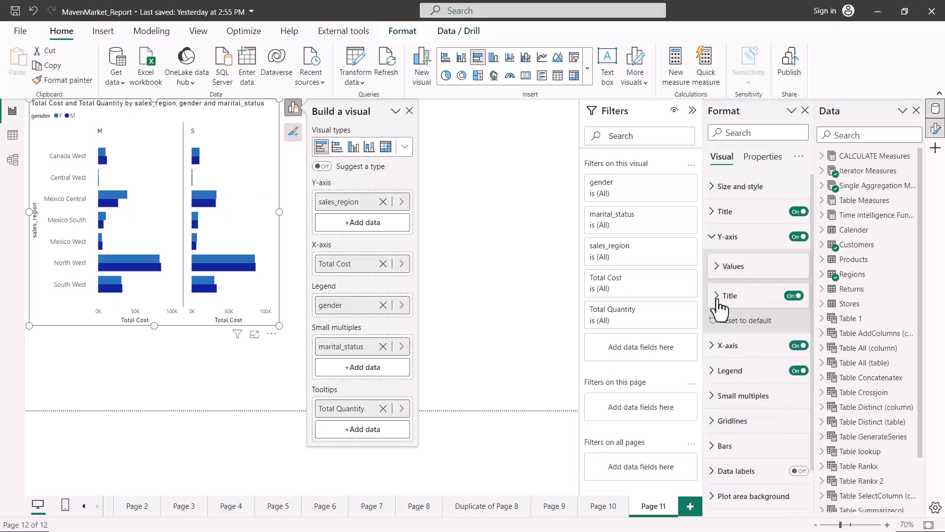
Review the Y-axis Title options: title text, style, font and color
click(718, 298)
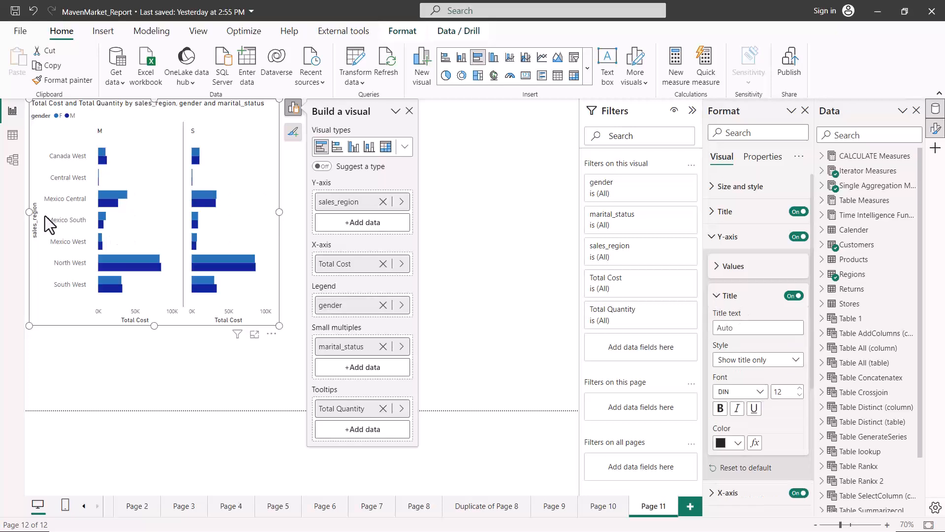
drag(40, 203, 42, 236)
drag(326, 208, 368, 208)
drag(715, 353, 746, 354)
drag(717, 386, 765, 390)
drag(717, 435, 751, 427)
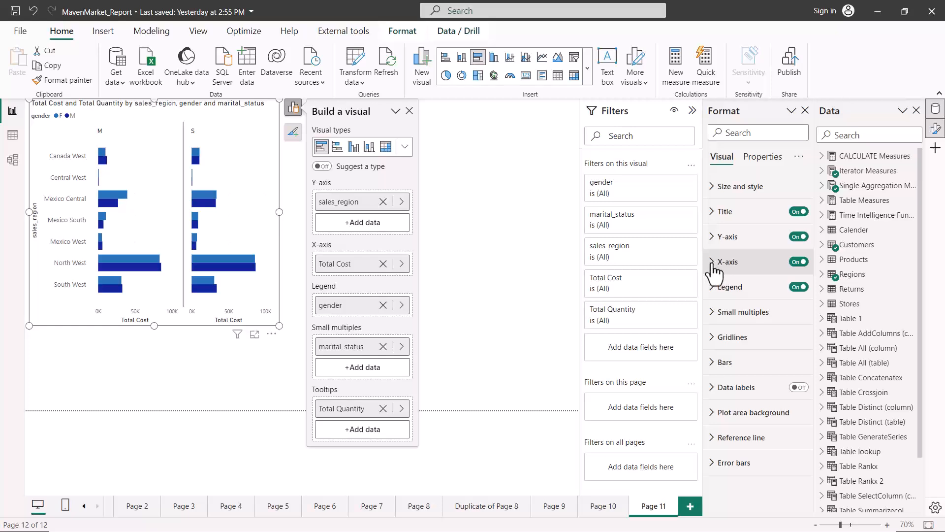
Examine the X-axis Range settings, focusing on the minimum and maximum for the Total Cost scale
click(712, 264)
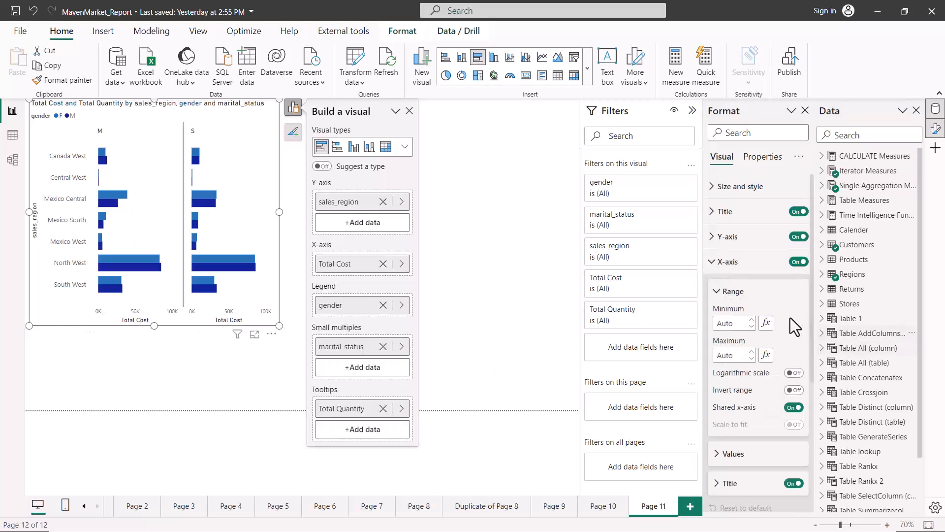
scroll(743, 351, down, 2)
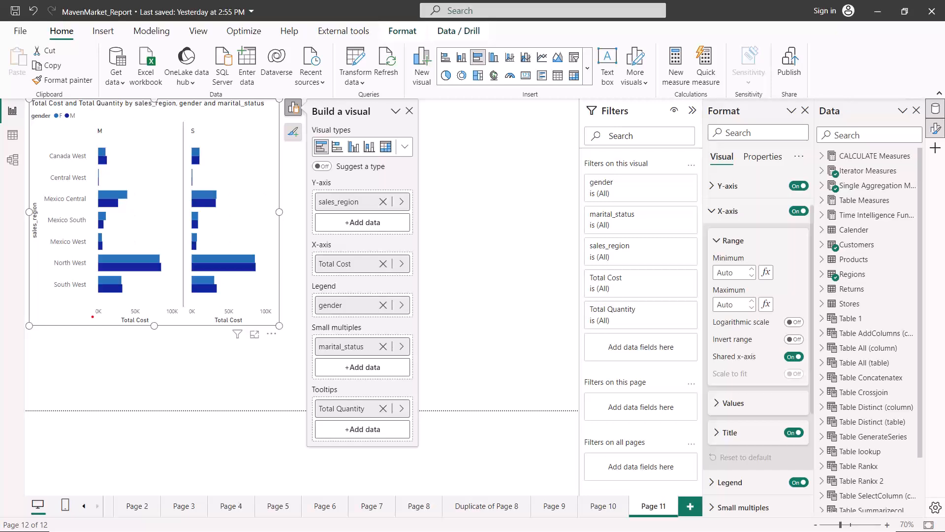
drag(92, 317, 276, 317)
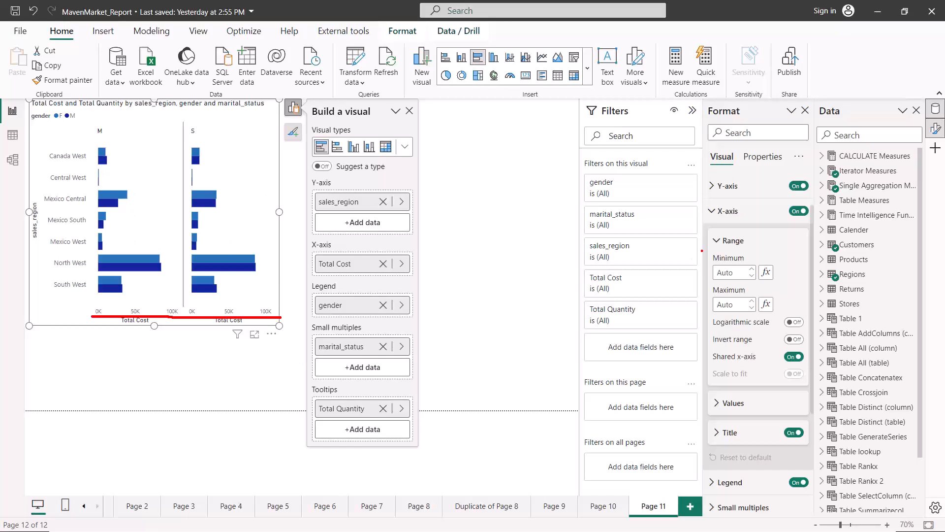
drag(714, 264, 743, 260)
drag(718, 279, 725, 276)
drag(719, 312, 729, 312)
key(Escape)
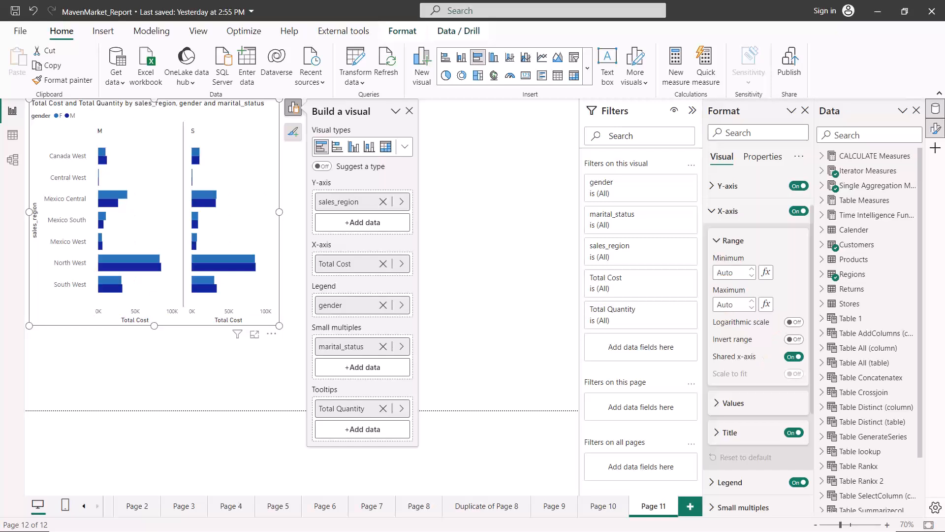
Try the X-axis logarithmic scale and the inverted range one after the other, switching each back off
click(793, 323)
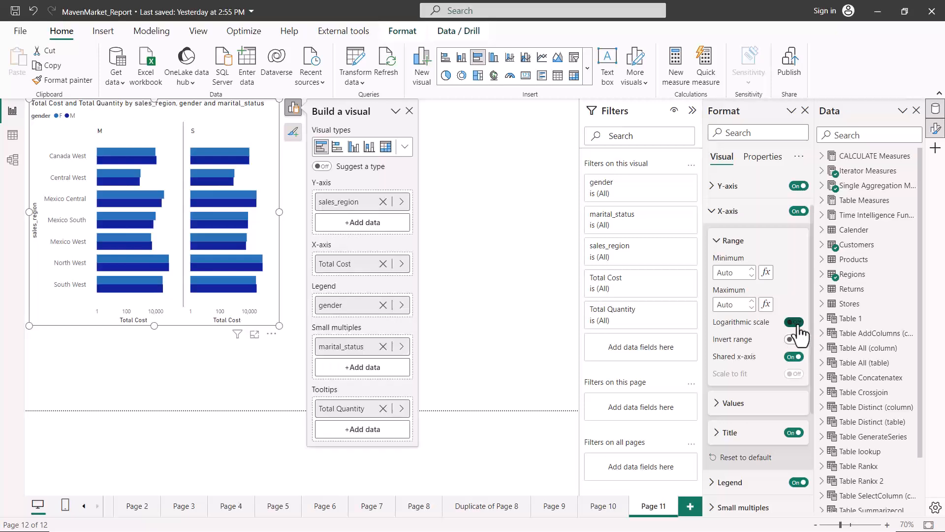
click(790, 323)
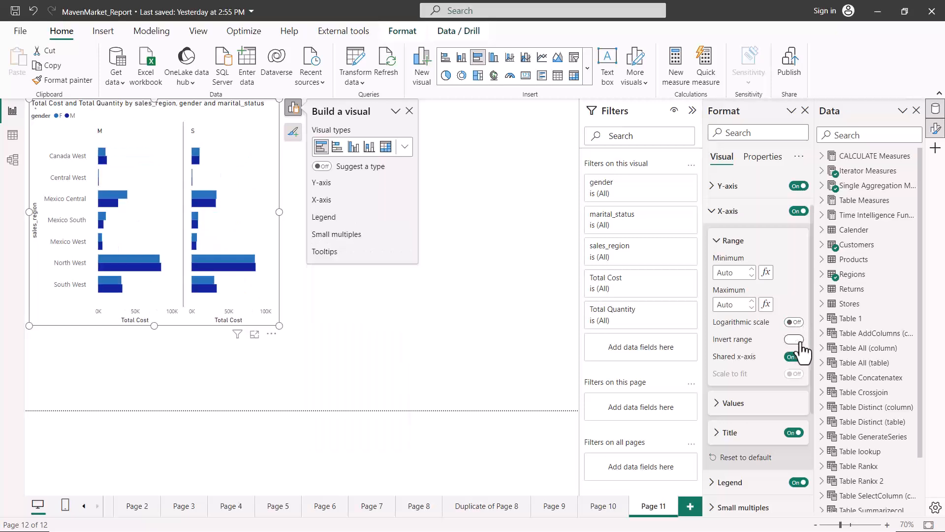
click(801, 343)
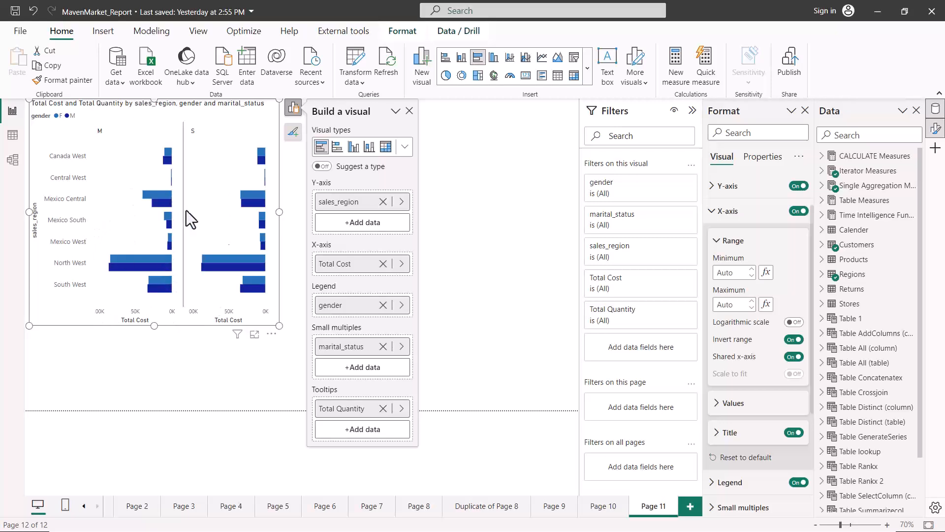
click(790, 339)
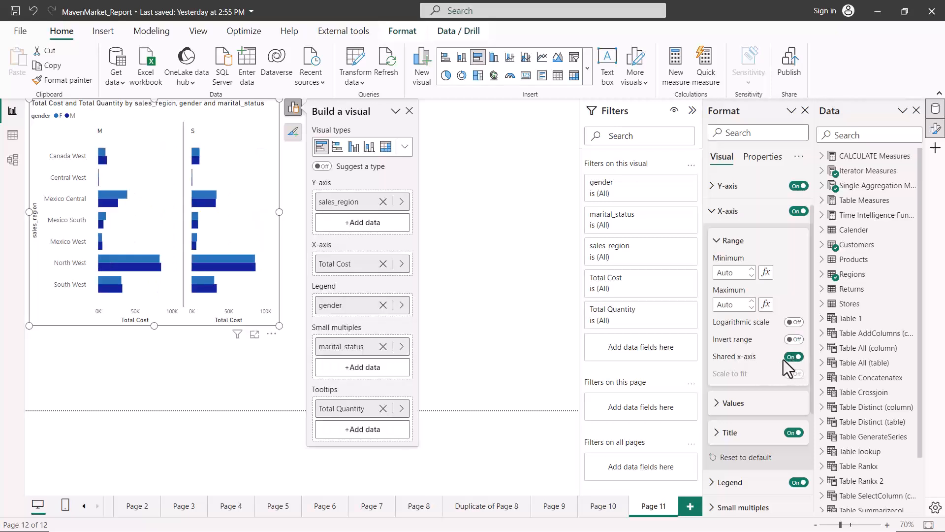
Try the chart without the shared x-axis twice to compare, and leave the shared x-axis on
click(788, 364)
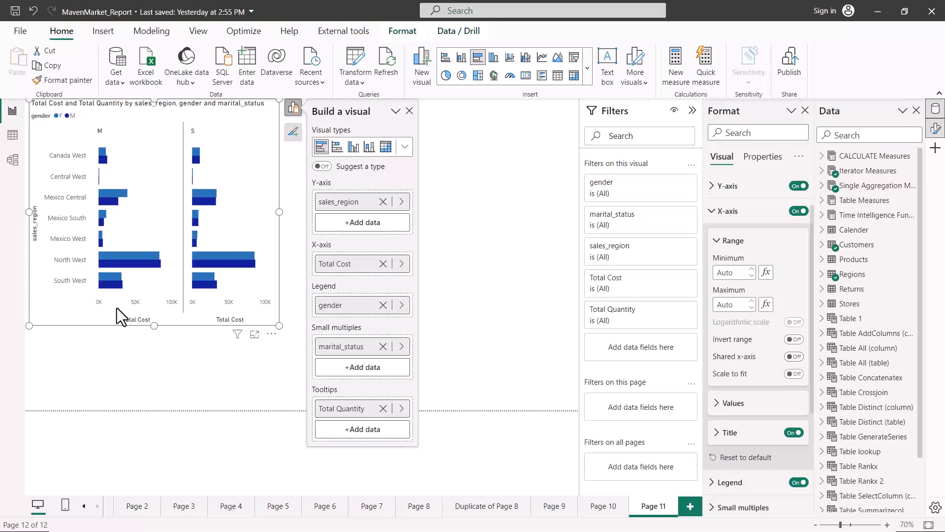
click(793, 357)
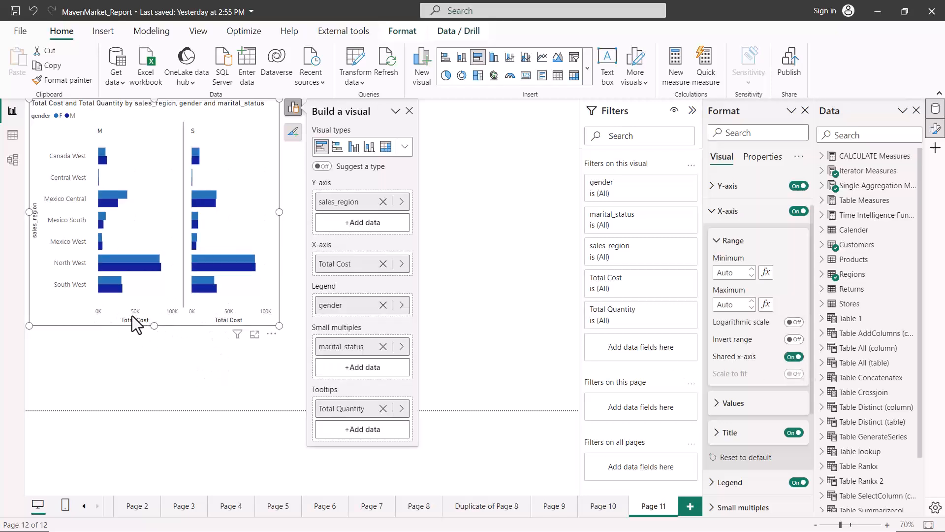
click(792, 359)
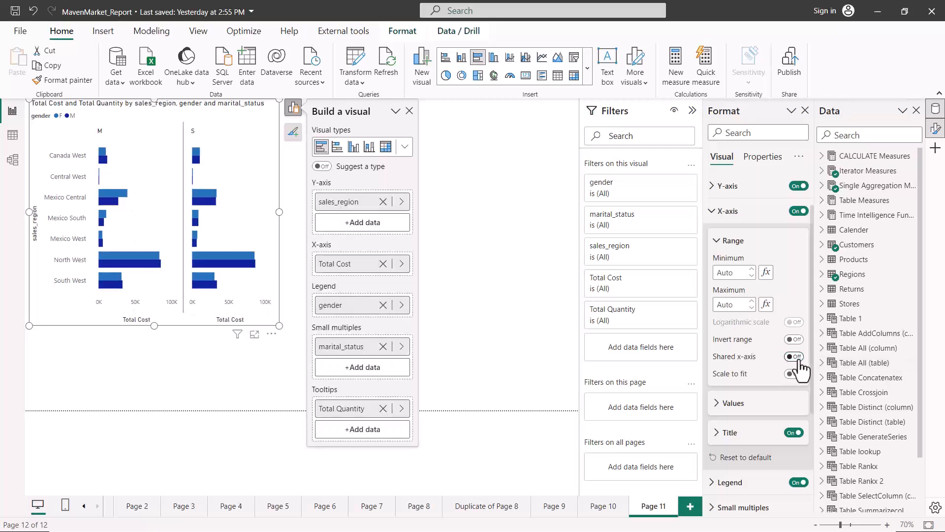
click(797, 359)
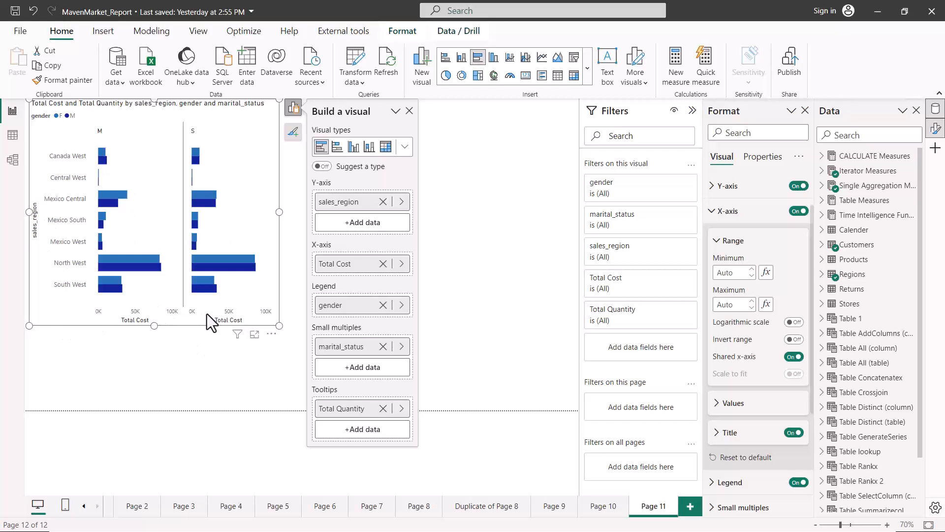
Review the X-axis Values and Title options, including font, color, display units, decimal places and title style
click(719, 409)
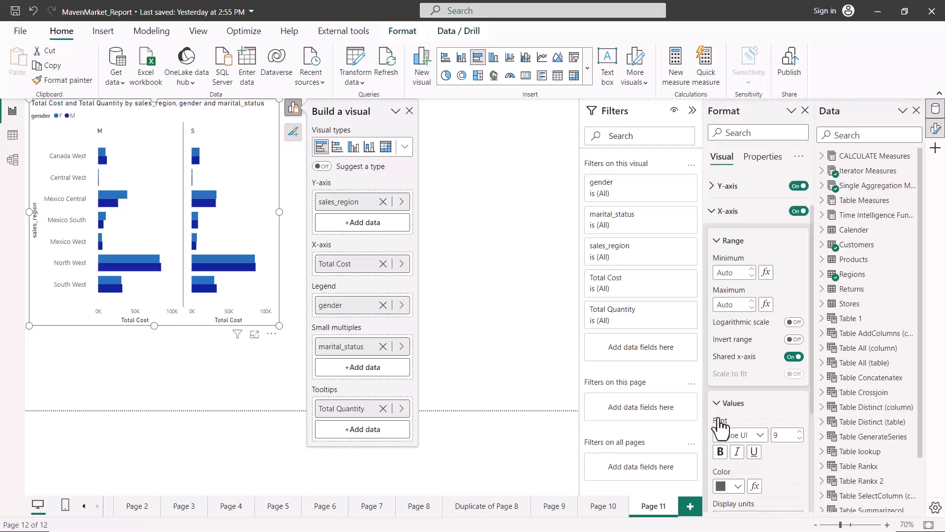
scroll(718, 420, down, 3)
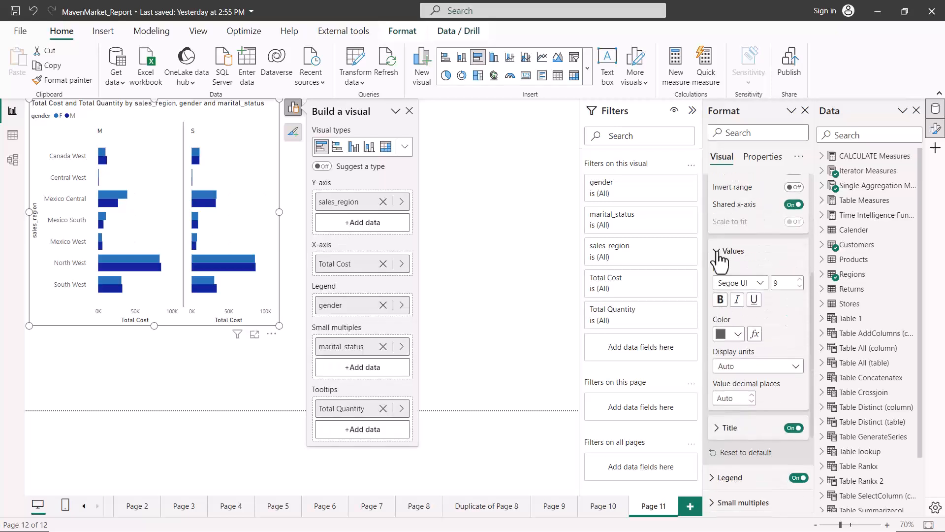
click(718, 252)
click(716, 281)
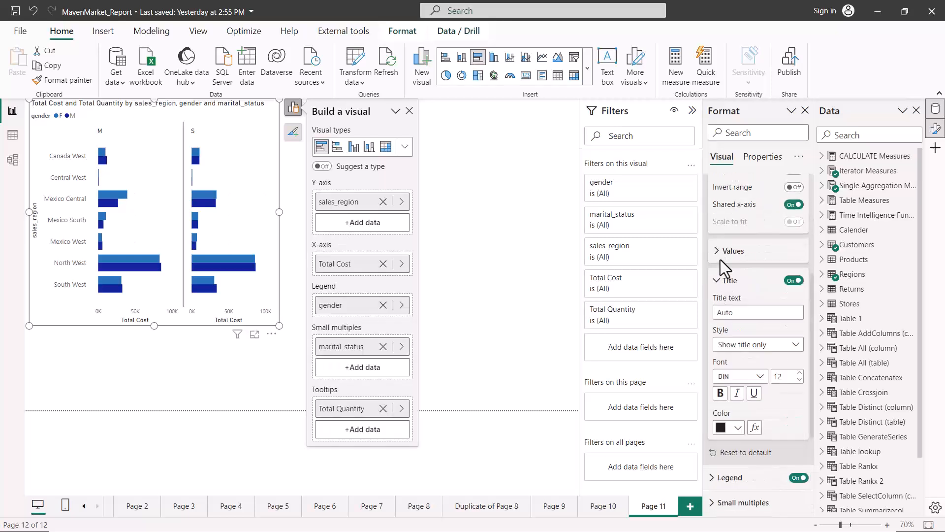
click(717, 282)
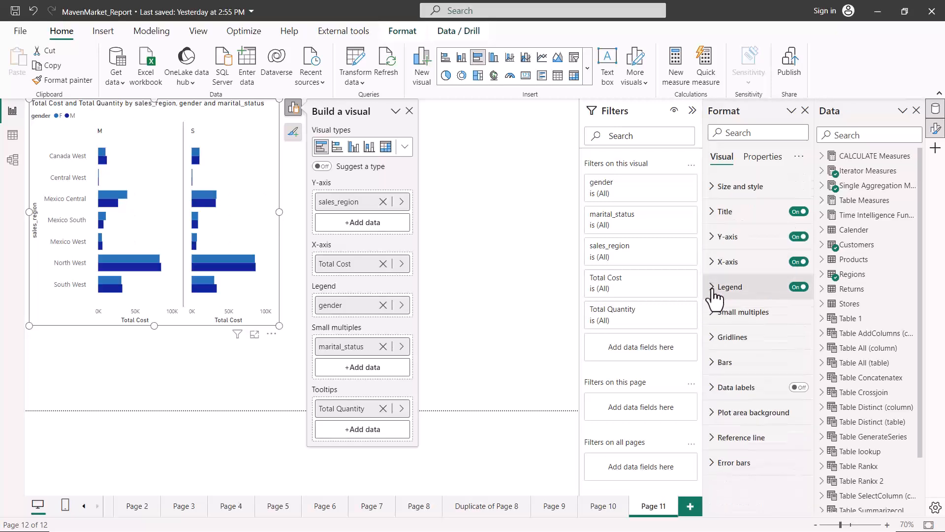
Examine the Legend settings: position, text font and color, and title text
click(718, 294)
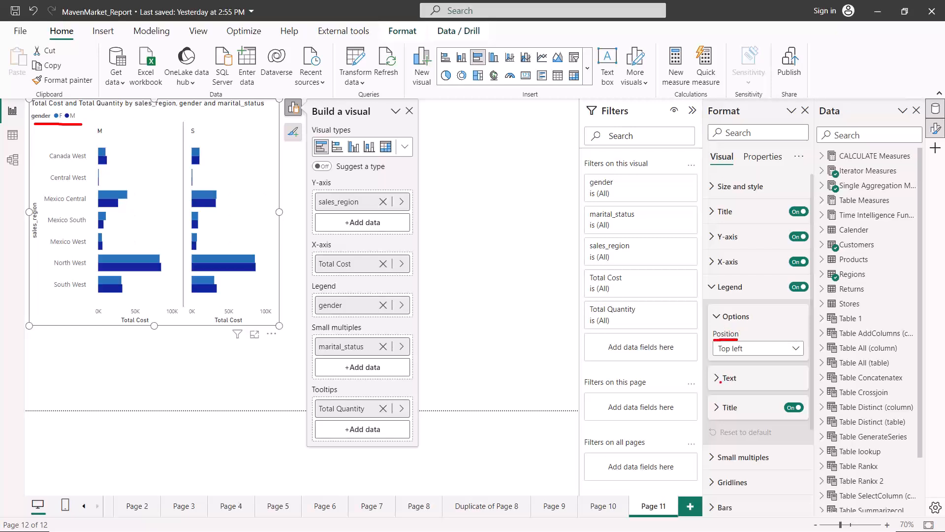
click(719, 382)
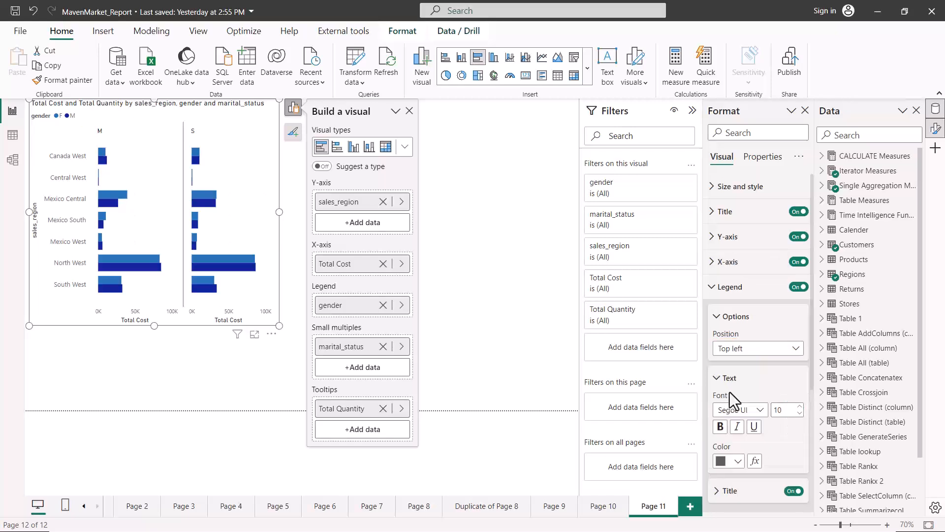
scroll(738, 398, down, 2)
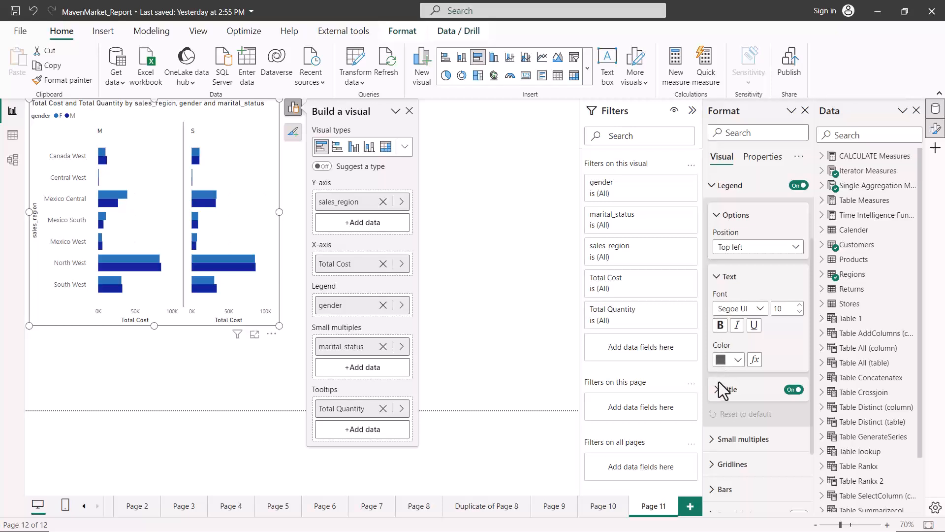
click(742, 389)
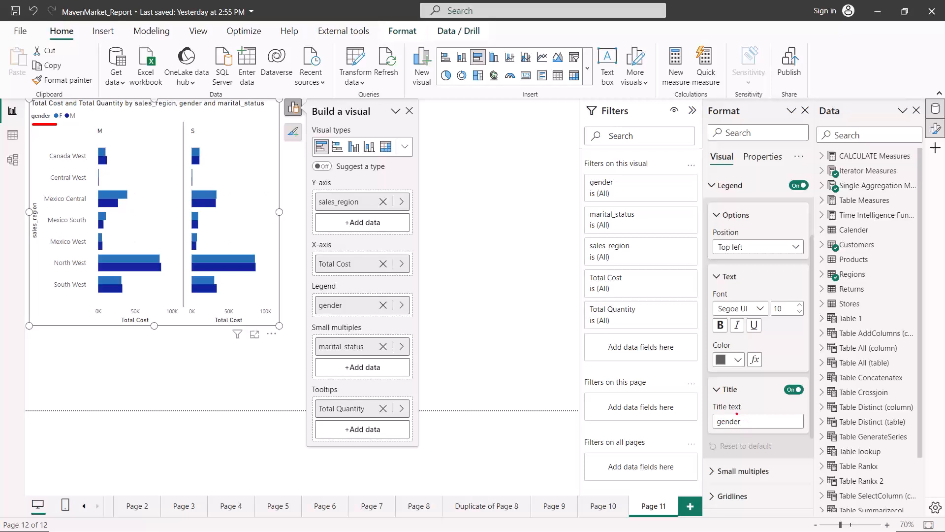
click(716, 189)
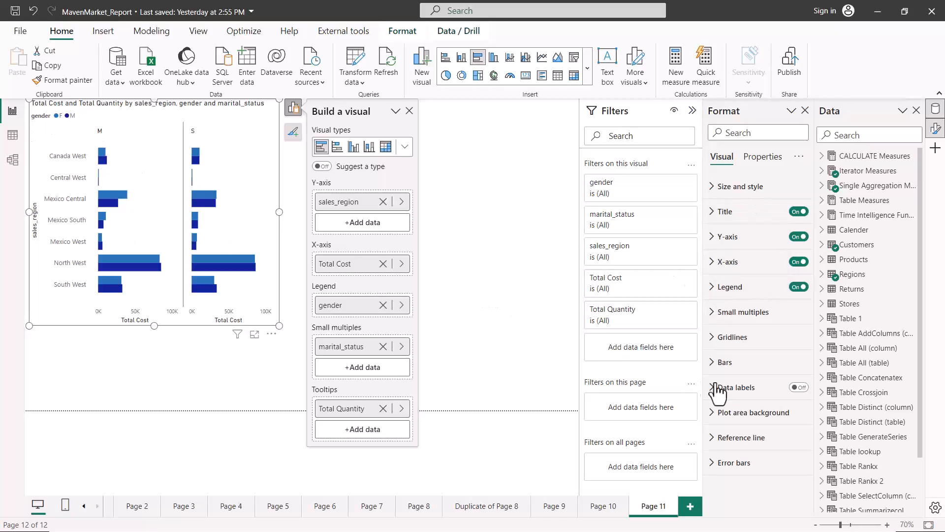
Look over the style, color and width settings of the vertical gridlines
click(724, 338)
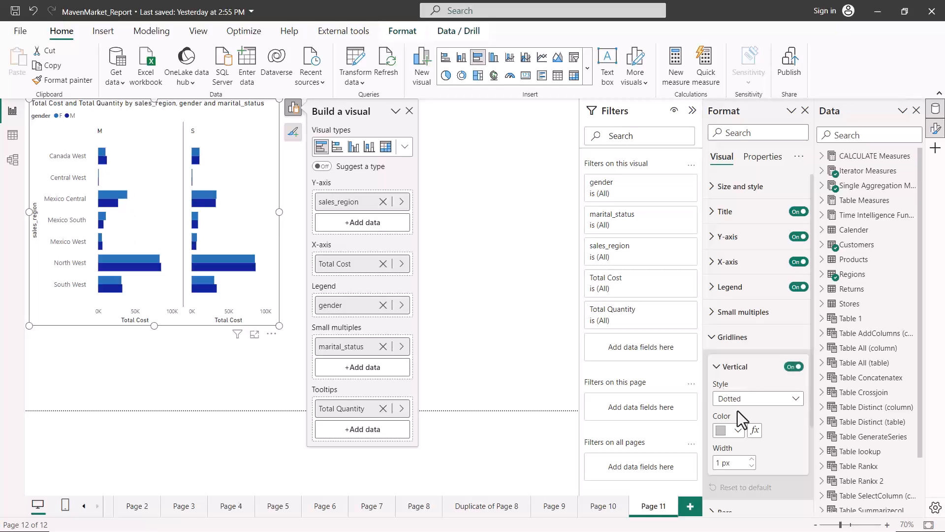
scroll(737, 411, down, 2)
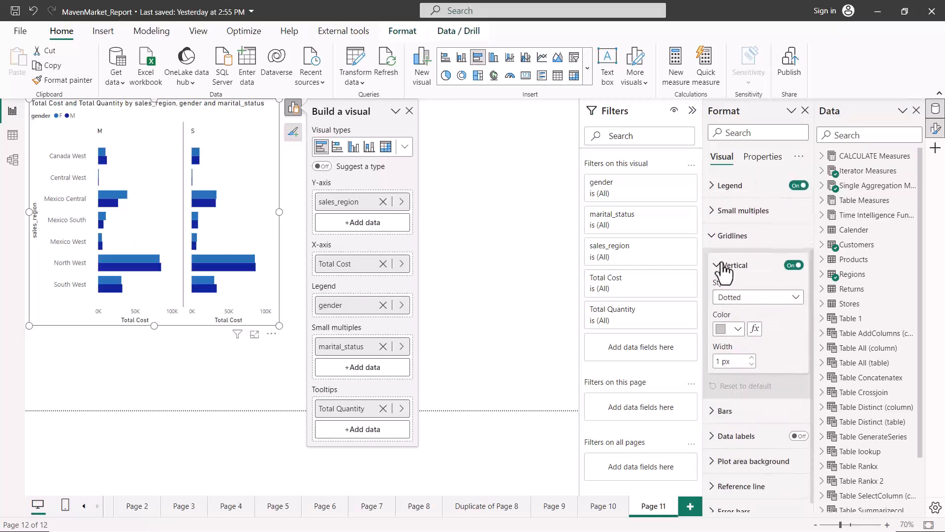
click(713, 236)
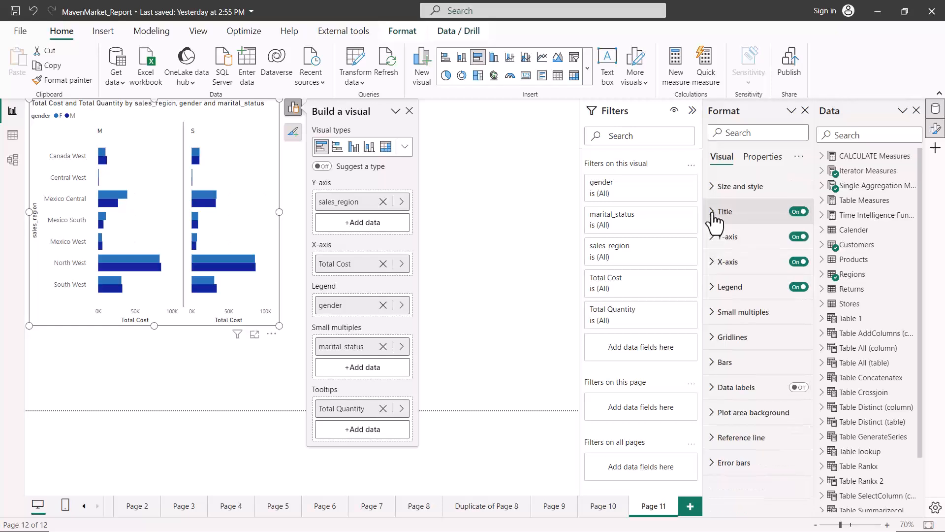
Examine the Small multiples layout settings: rows, columns and padding
click(712, 313)
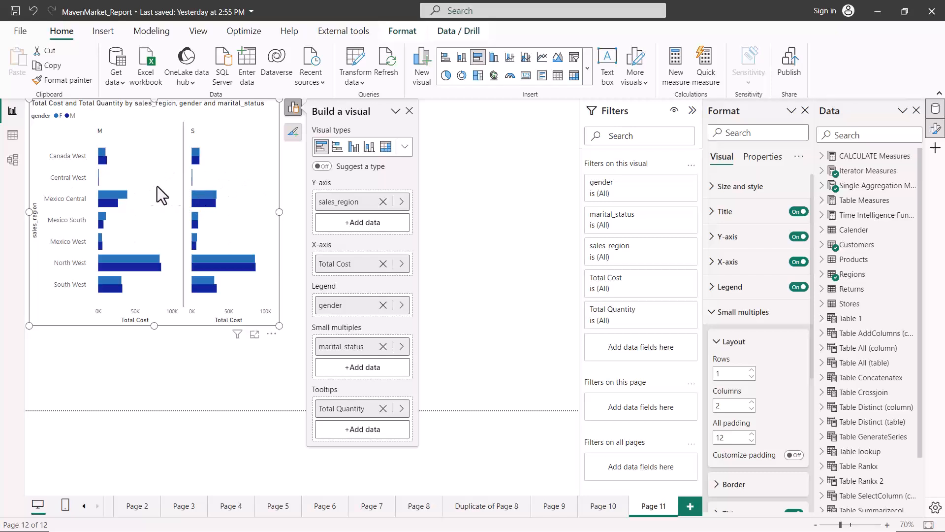
click(719, 344)
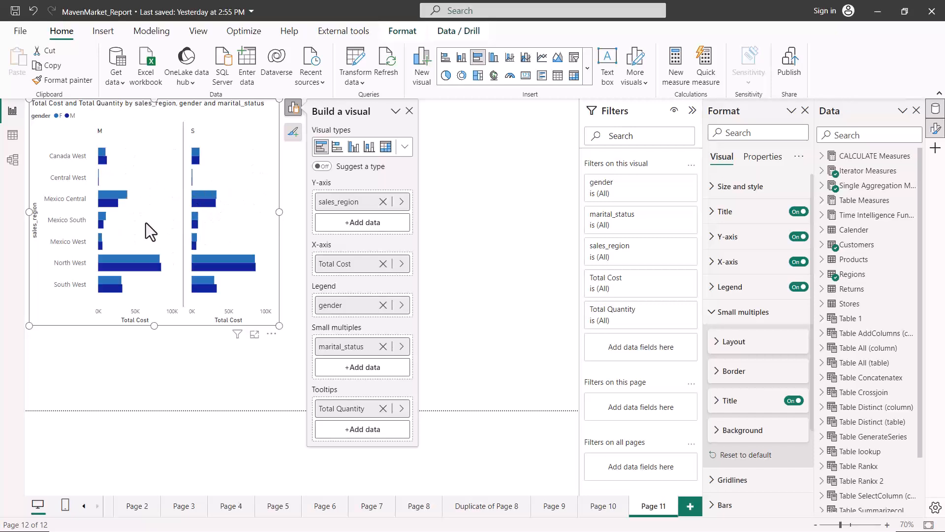
click(714, 320)
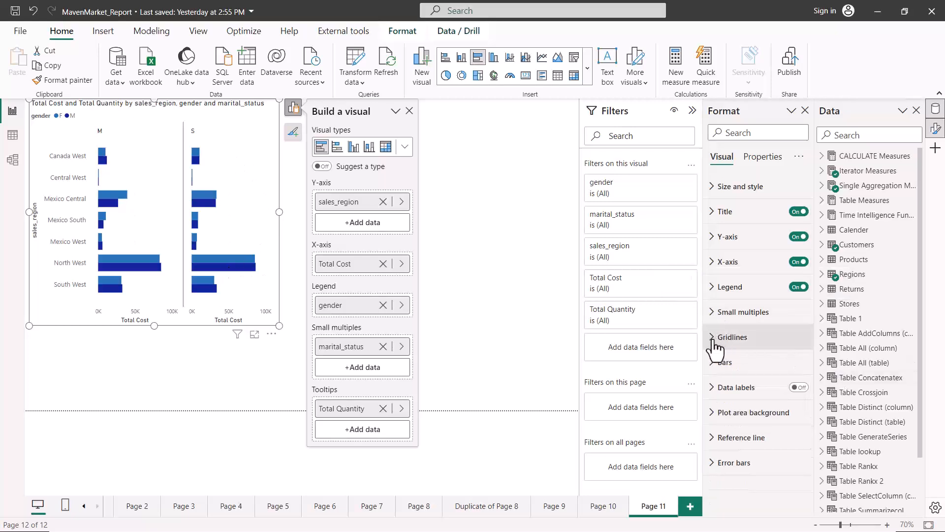
Return to the Gridlines settings and compare the vertical line options with the chart
click(720, 336)
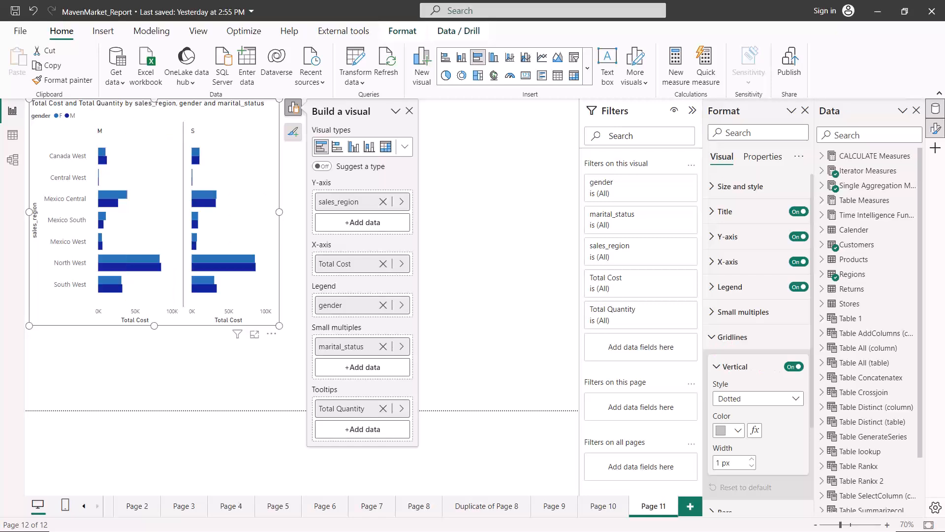
click(715, 368)
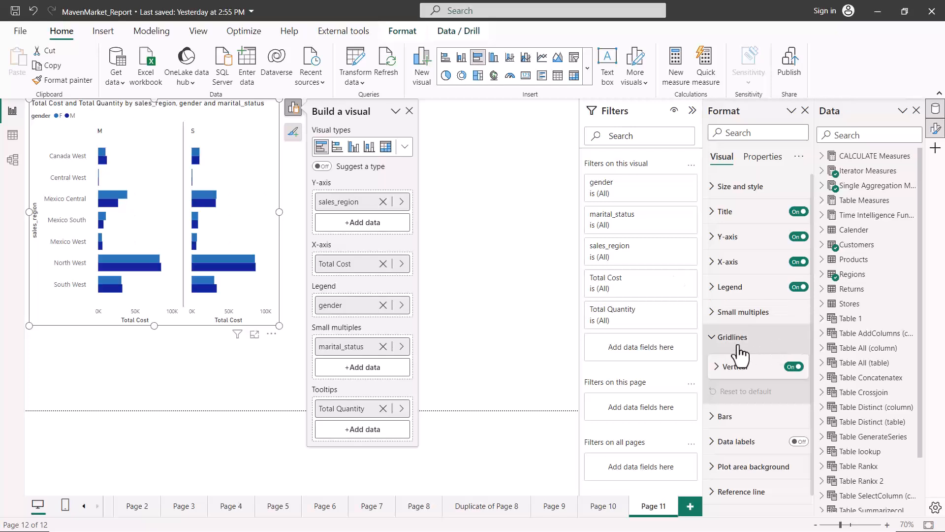
click(711, 337)
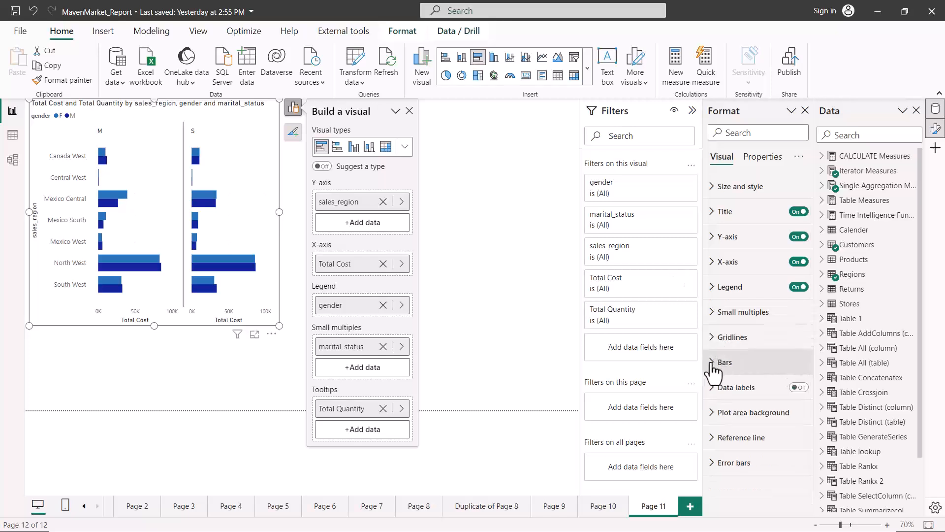
Change the bar color of gender series F to bright green
click(711, 363)
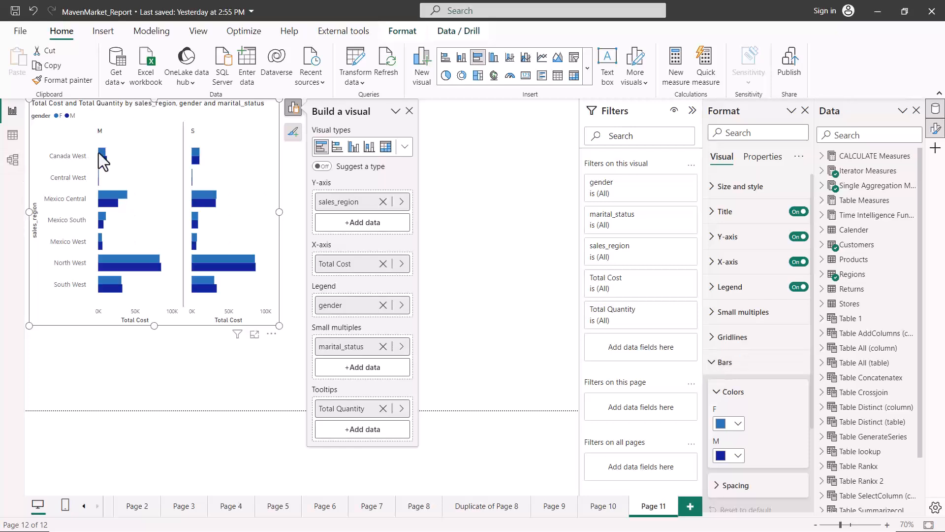
scroll(748, 427, down, 4)
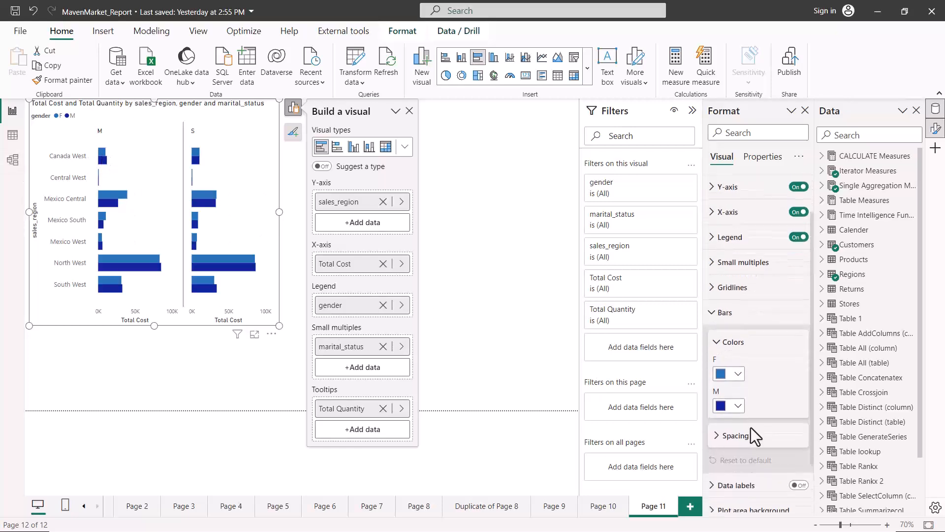
click(739, 323)
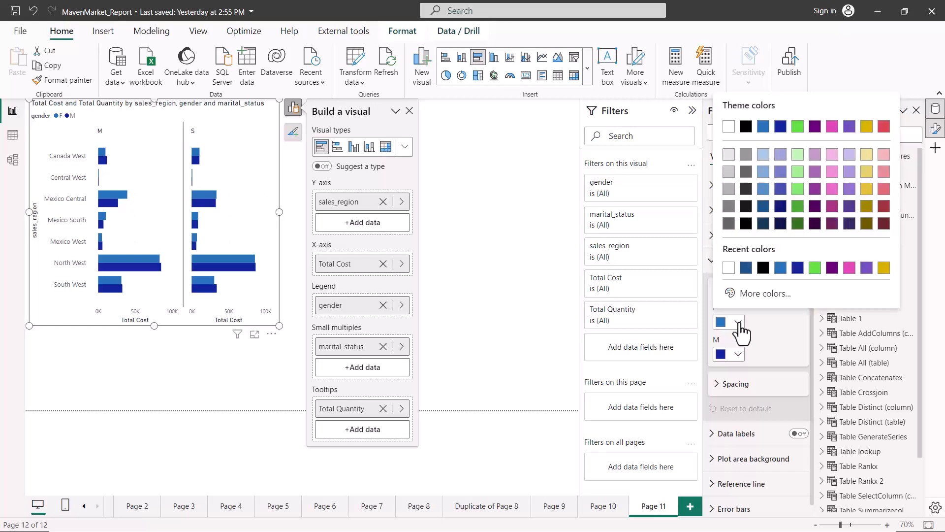
click(815, 269)
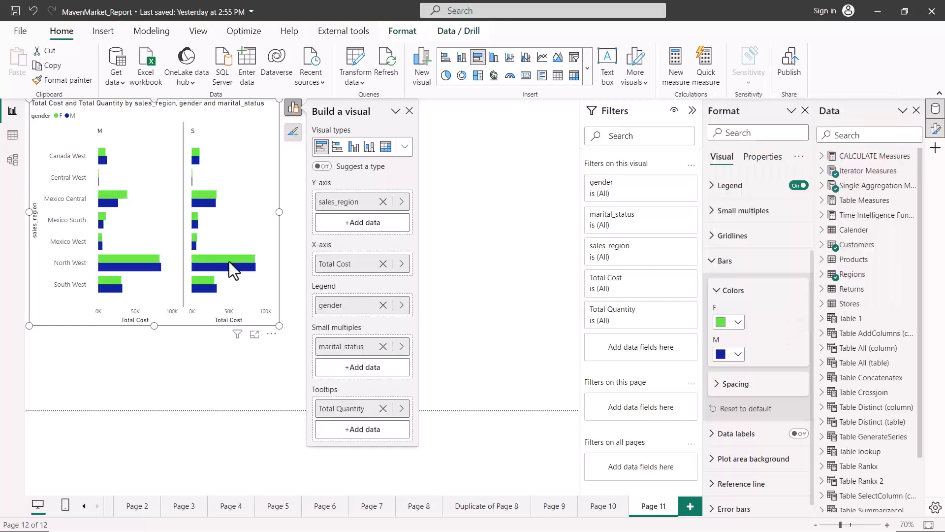
Review the bar spacing options: inner padding and minimum category width
click(735, 384)
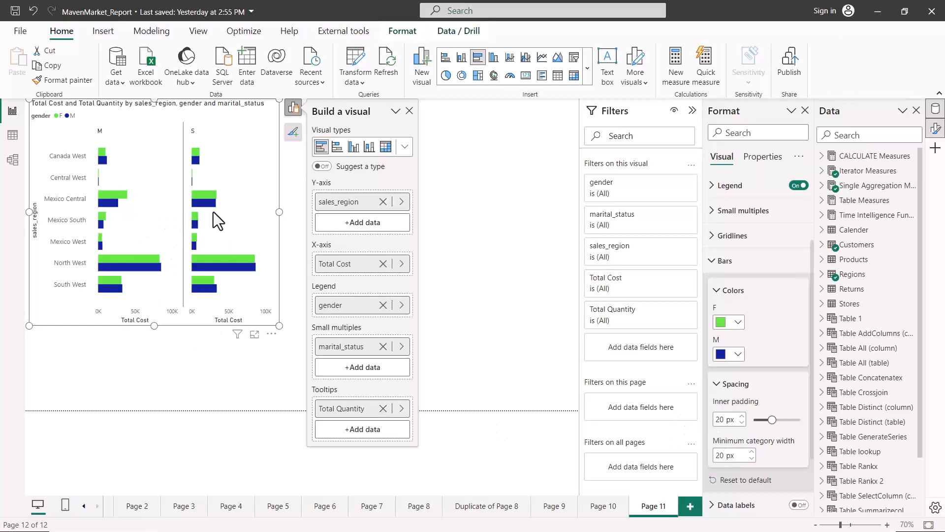
click(716, 384)
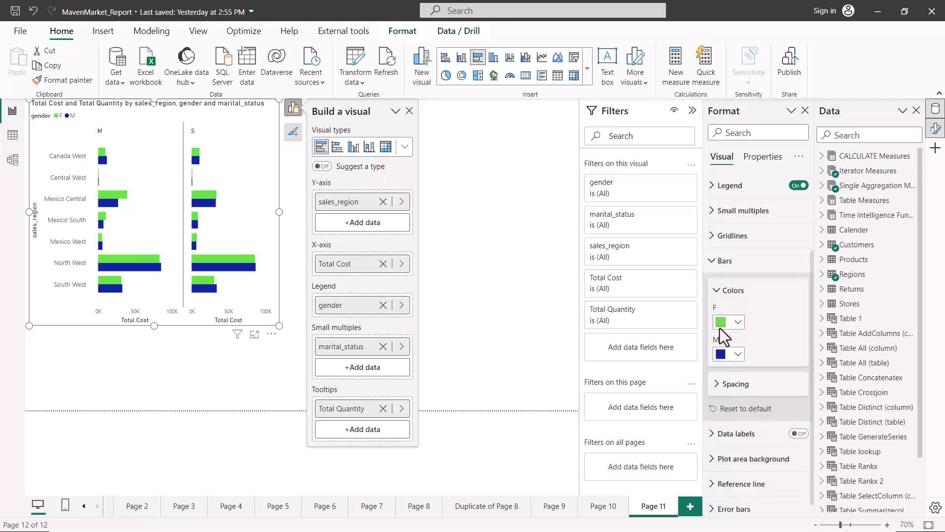
click(711, 261)
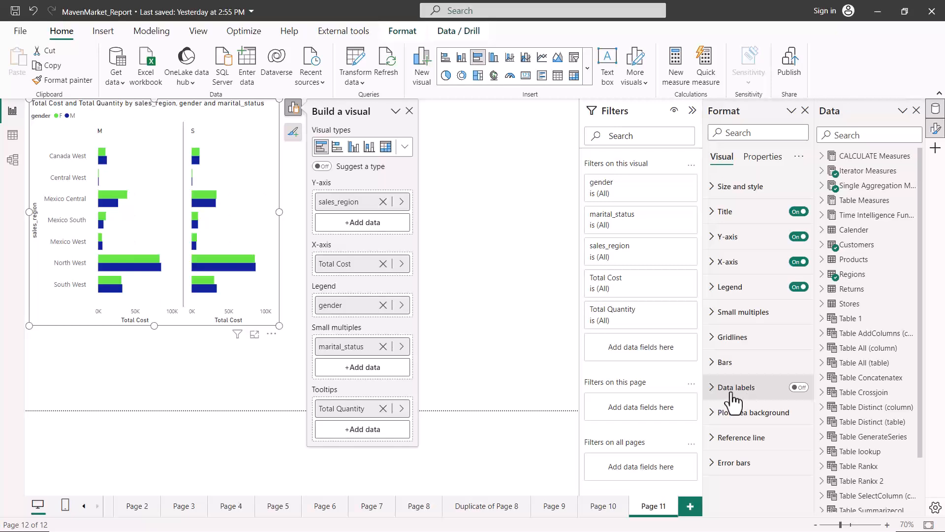
Turn on data labels for the chart's bars and show their settings
click(801, 389)
click(713, 389)
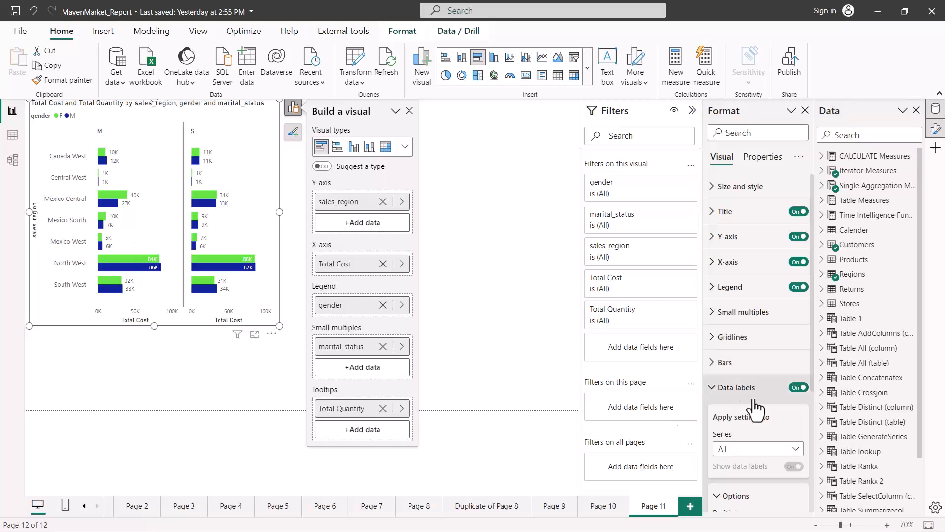
scroll(740, 426, down, 2)
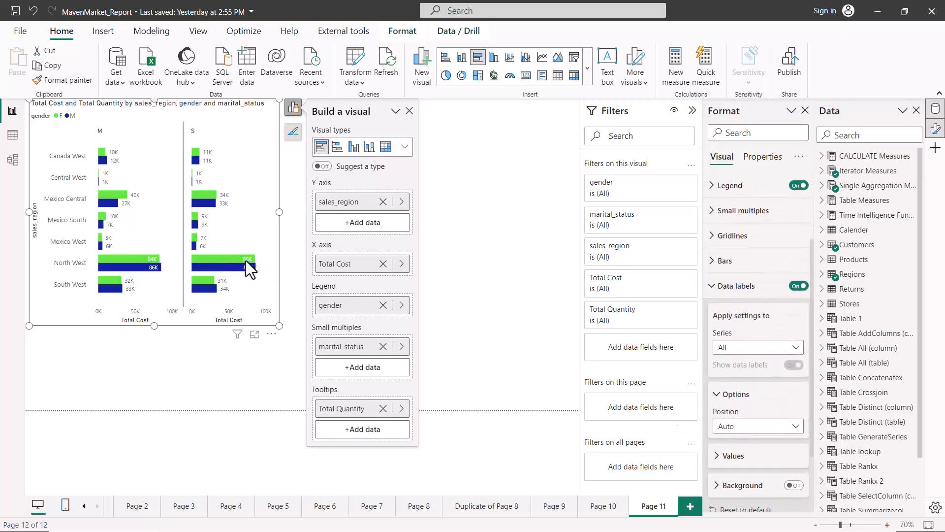
Switch the data label settings to series F and series M in turn, and return them to All
click(791, 348)
click(741, 377)
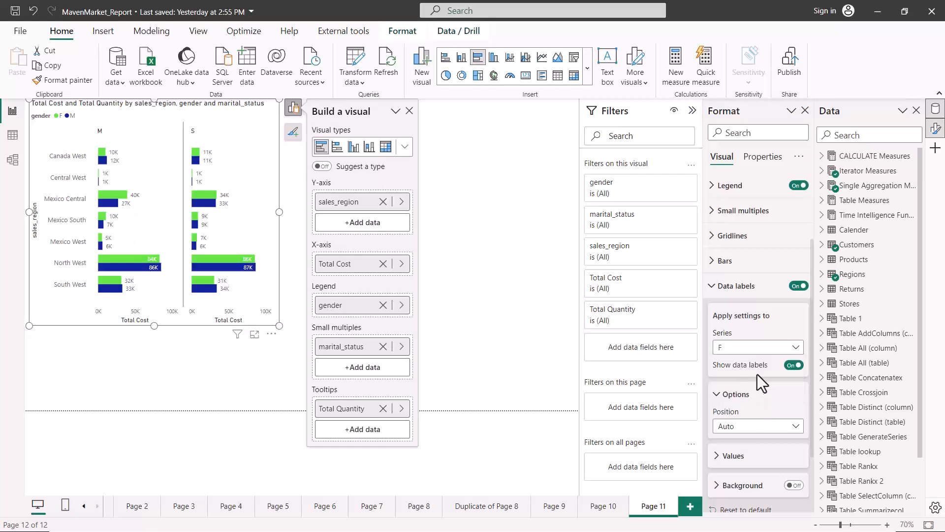
click(796, 348)
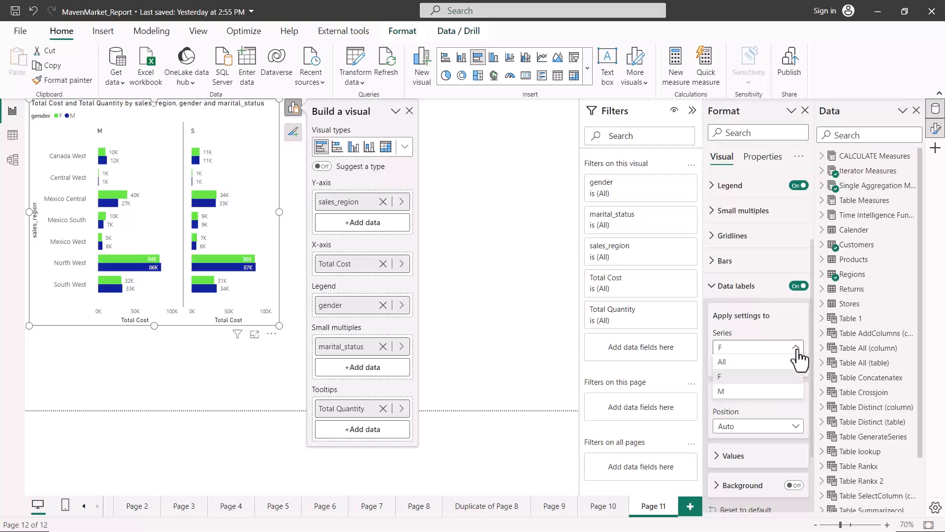
click(758, 392)
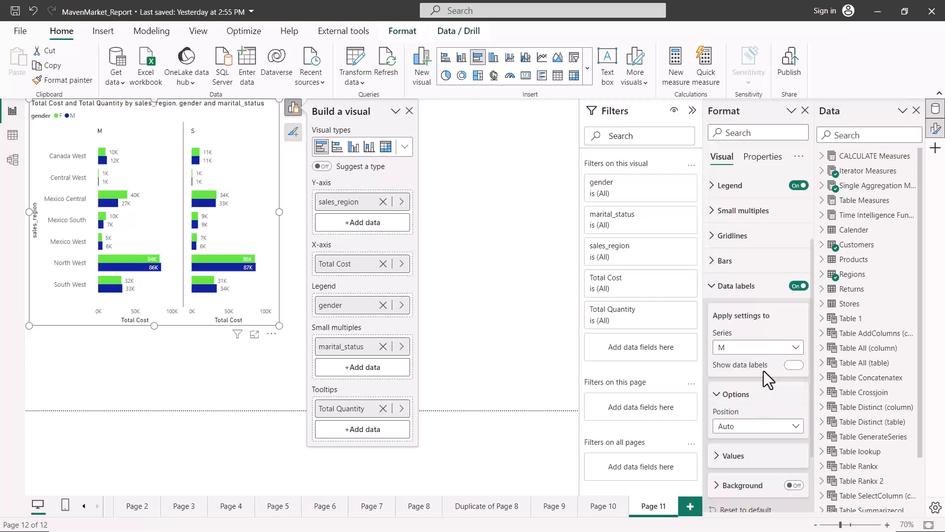
click(796, 348)
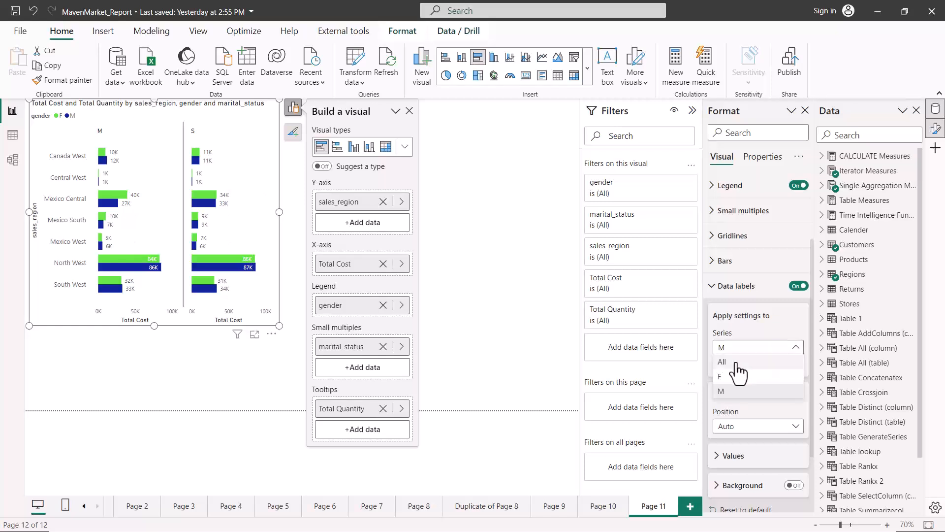
click(728, 362)
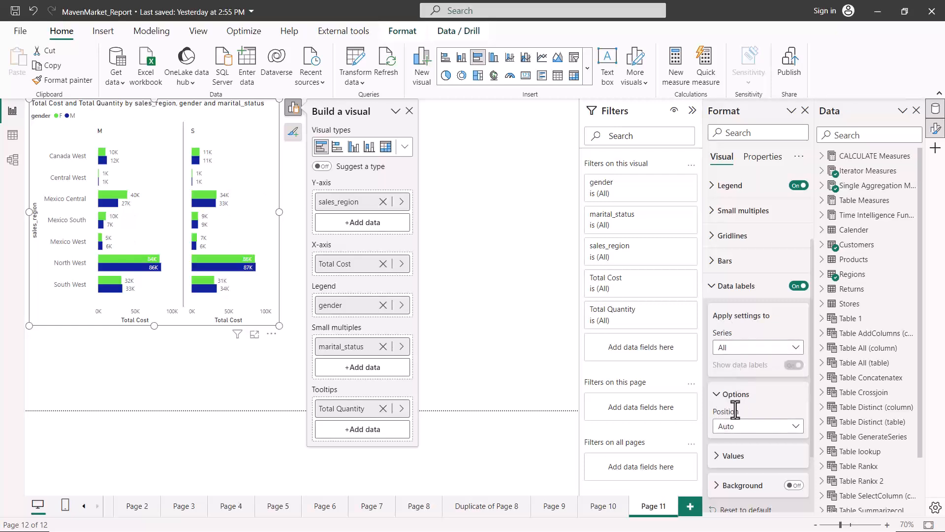
Review the data label position and value formatting options: font, color, display units and decimal places
scroll(736, 408, down, 3)
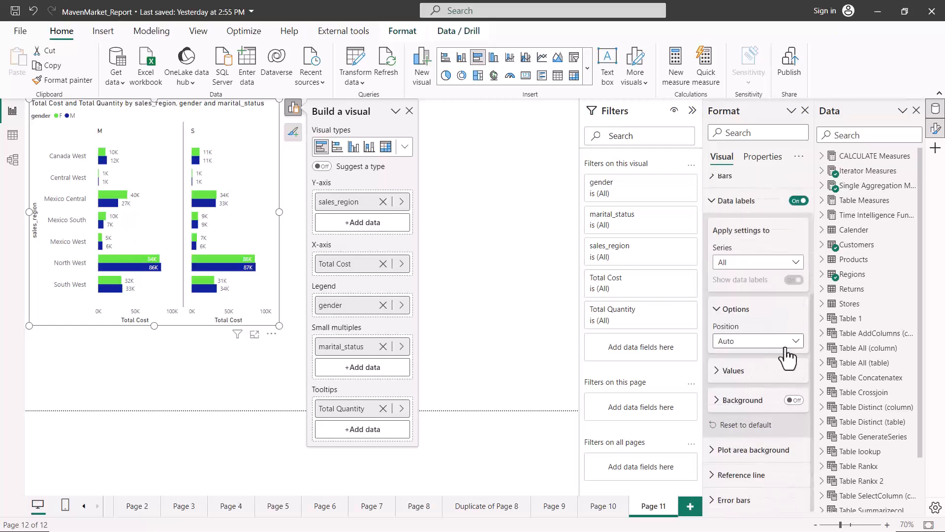
click(724, 380)
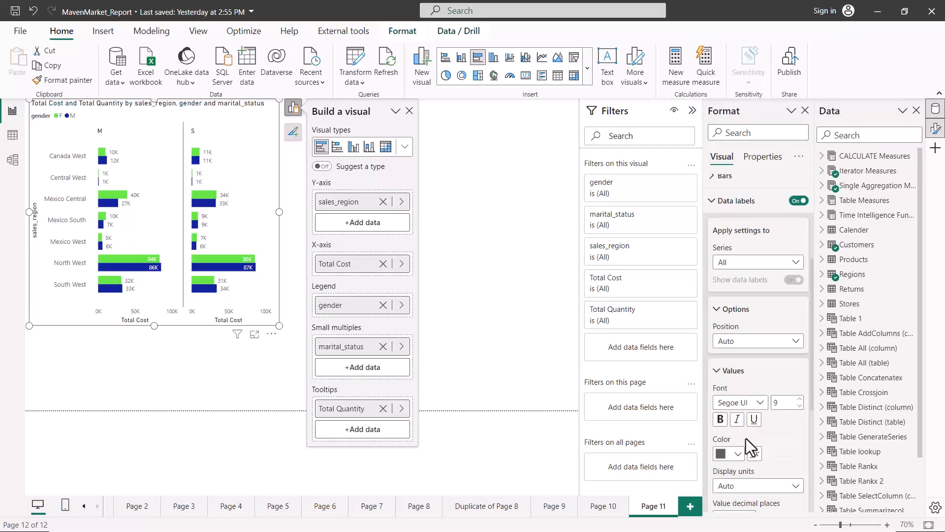
click(725, 370)
click(720, 310)
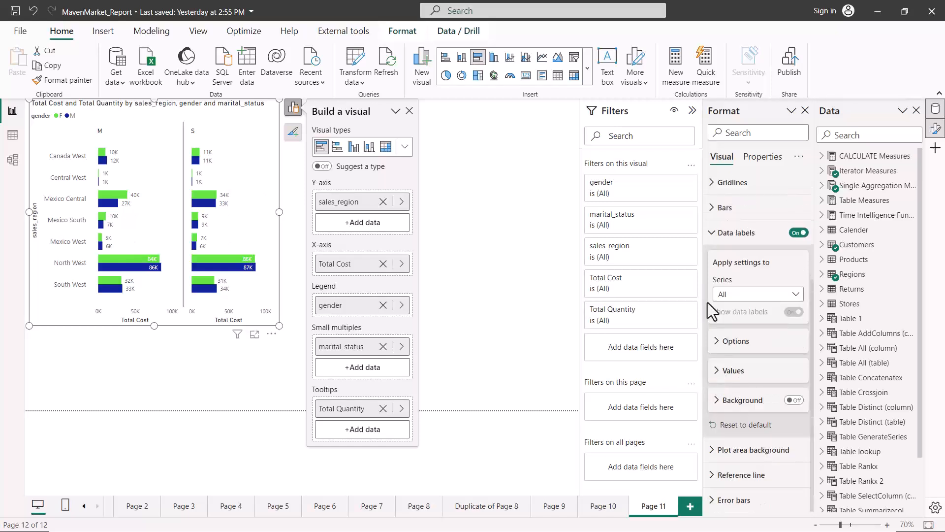
click(712, 236)
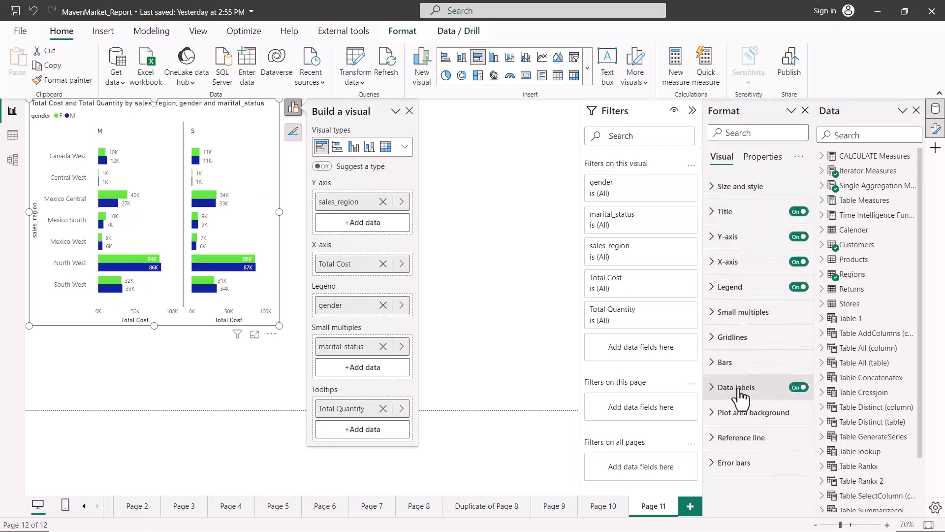
Examine the Plot area background options: image, image fit and transparency
click(749, 412)
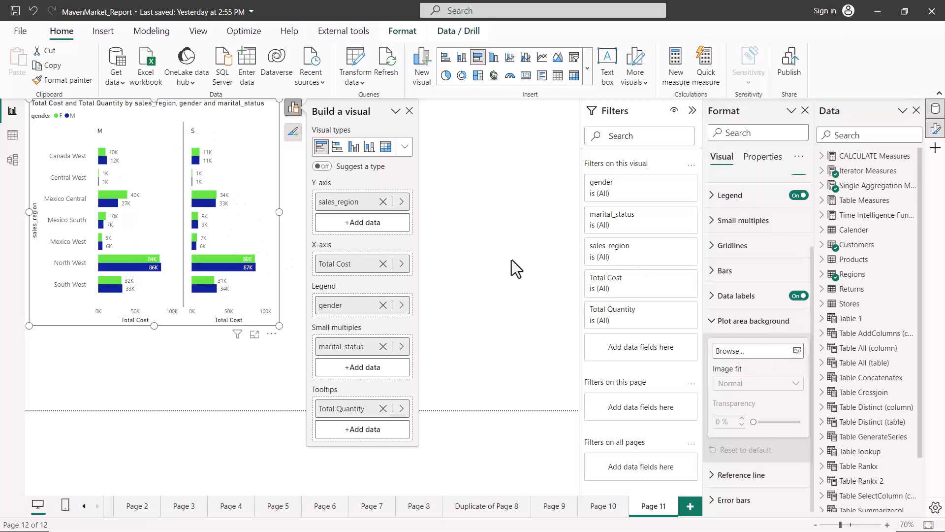
click(711, 321)
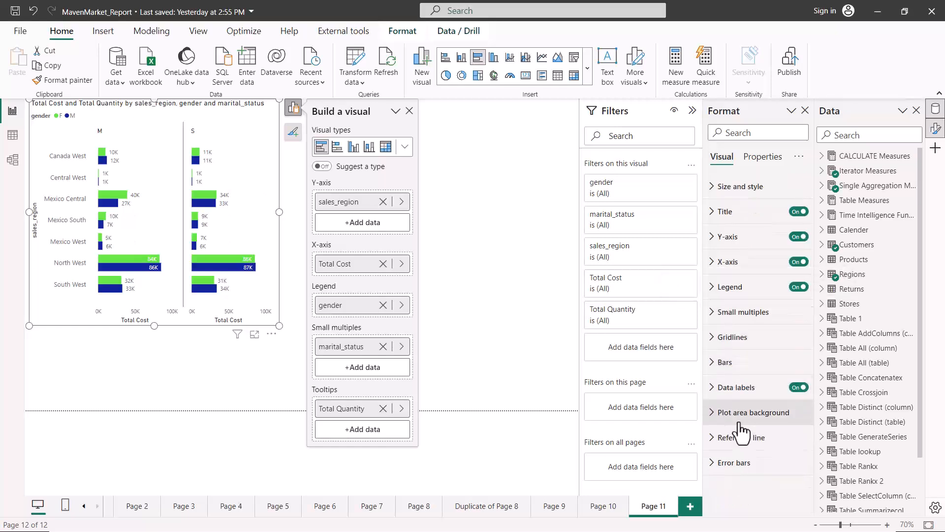